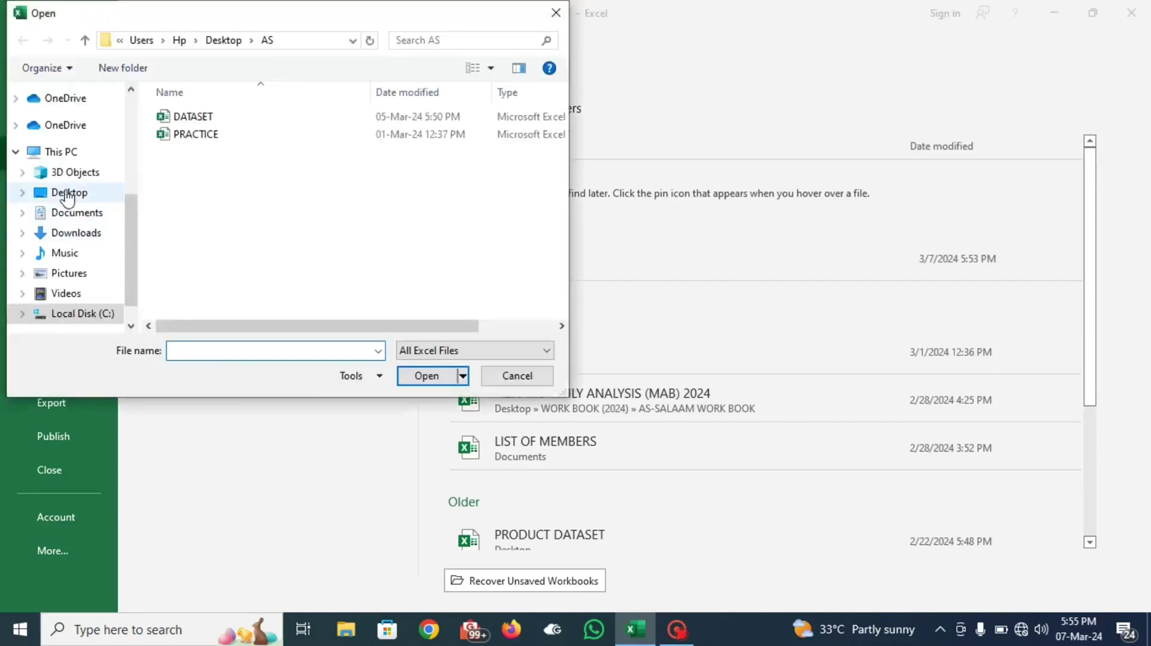
Open the DATASET workbook from the AS folder on the Desktop.
click(68, 195)
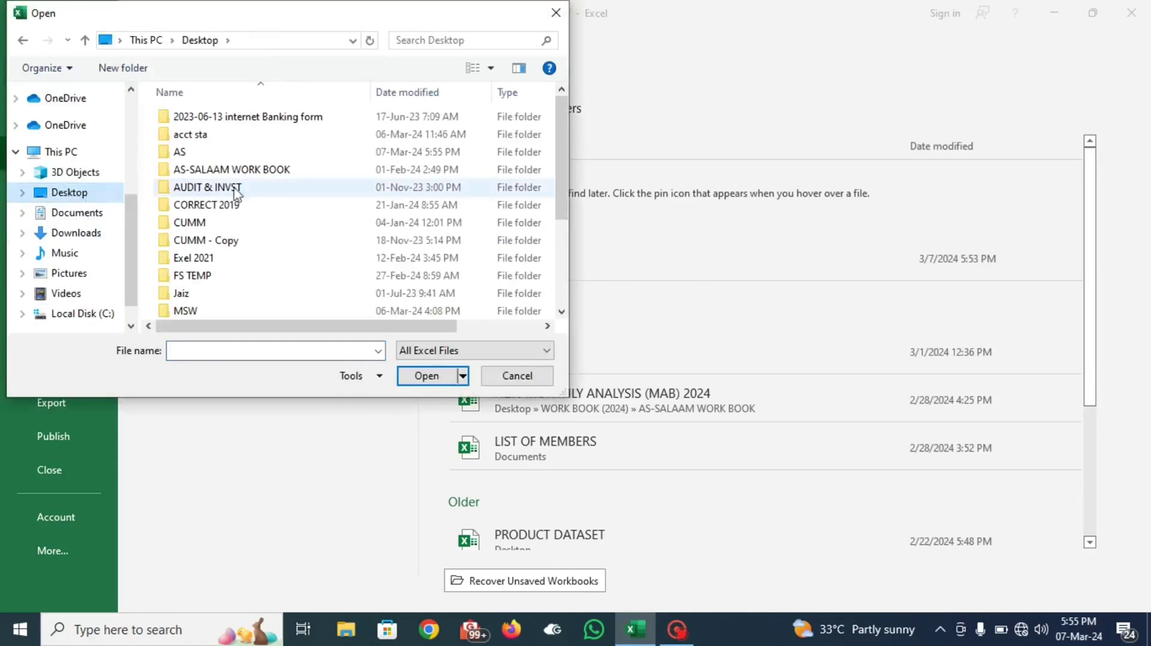
click(170, 167)
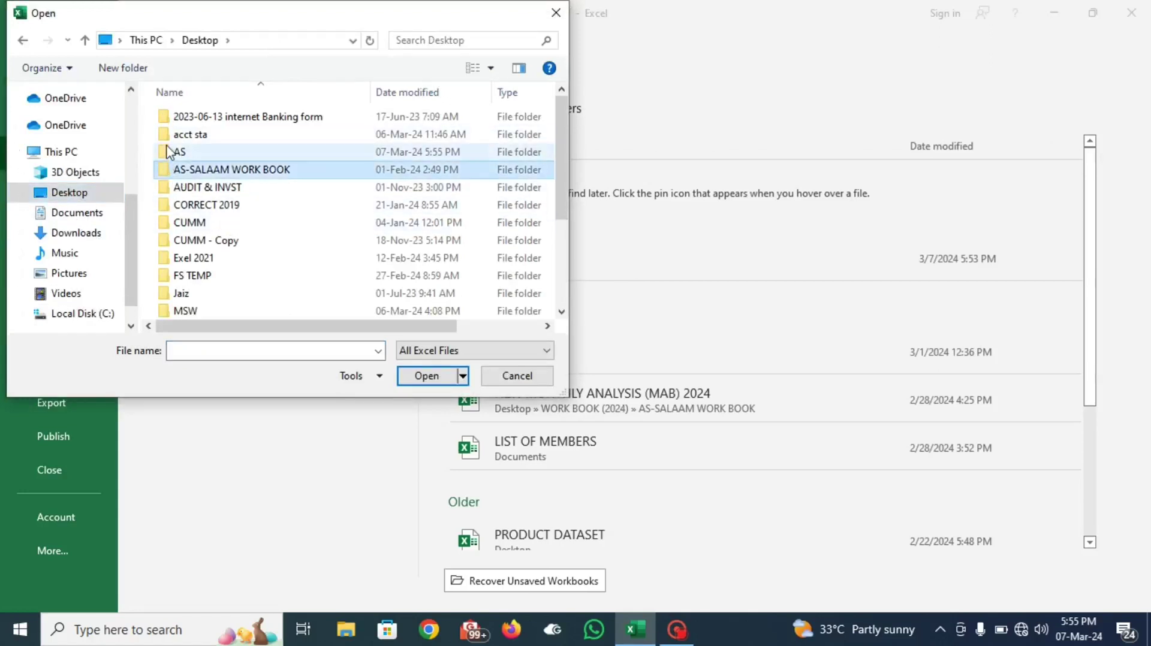
double_click(172, 152)
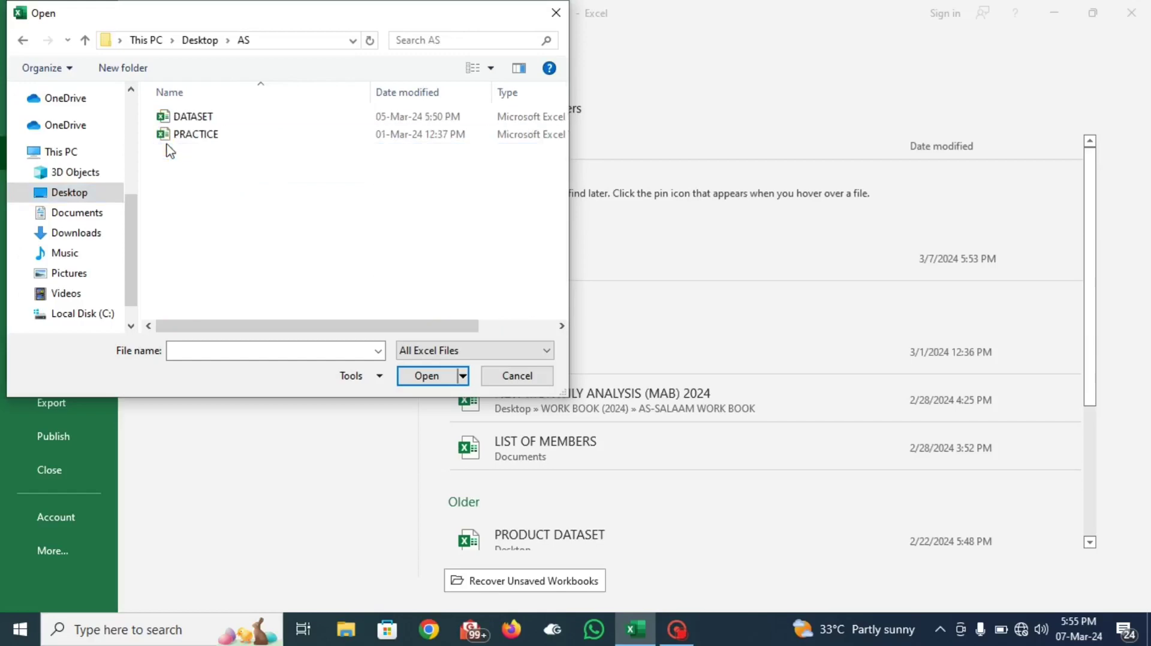
double_click(183, 119)
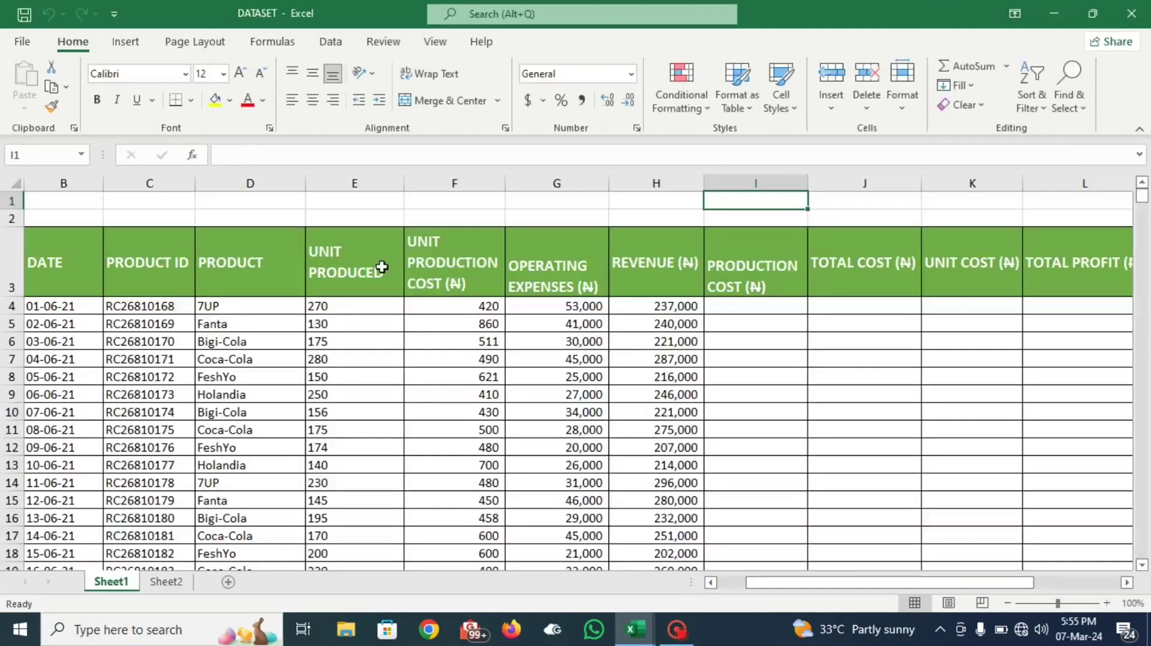
Examine the production dataset on Sheet1, from its first columns and header row down past the last record.
key(Left)
key(Left)
key(Left)
key(Left)
key(Left)
key(Left)
key(Left)
key(Left)
key(Right)
key(Right)
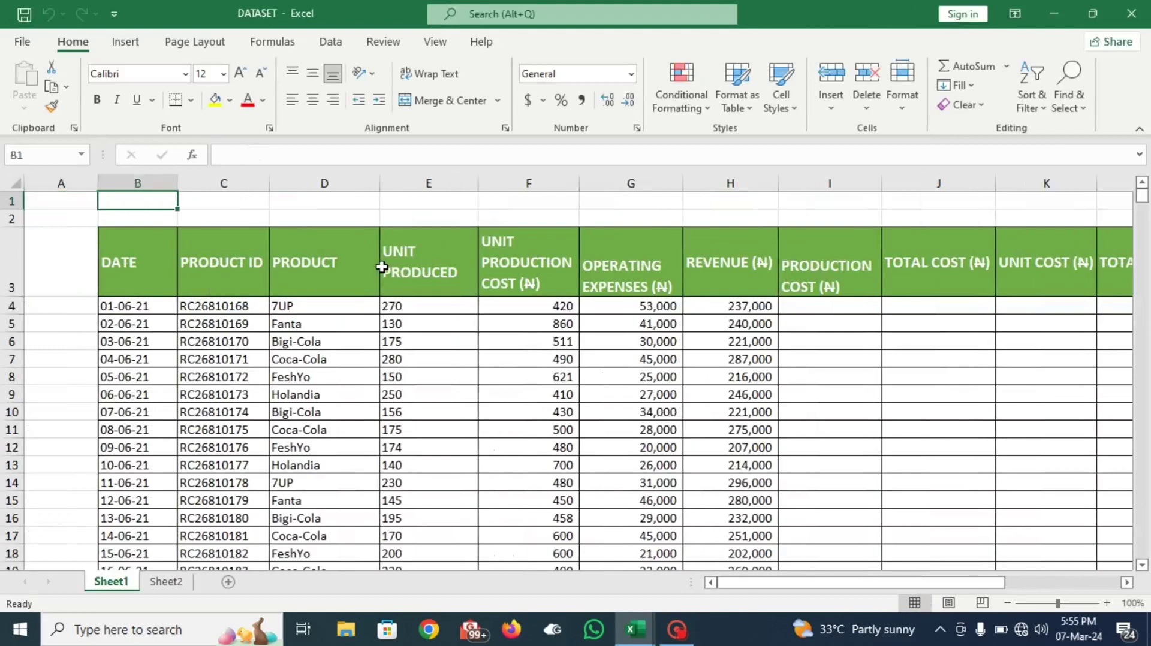
key(Down)
key(Down)
key(Down)
key(Down)
key(Down)
key(Down)
key(Down)
key(Down)
key(Down)
key(Down)
key(Down)
key(Down)
key(Down)
key(Down)
key(Down)
key(Down)
key(Down)
key(Down)
key(Down)
key(Down)
key(Down)
key(Down)
key(Down)
key(Down)
key(Down)
key(Down)
key(Down)
key(Down)
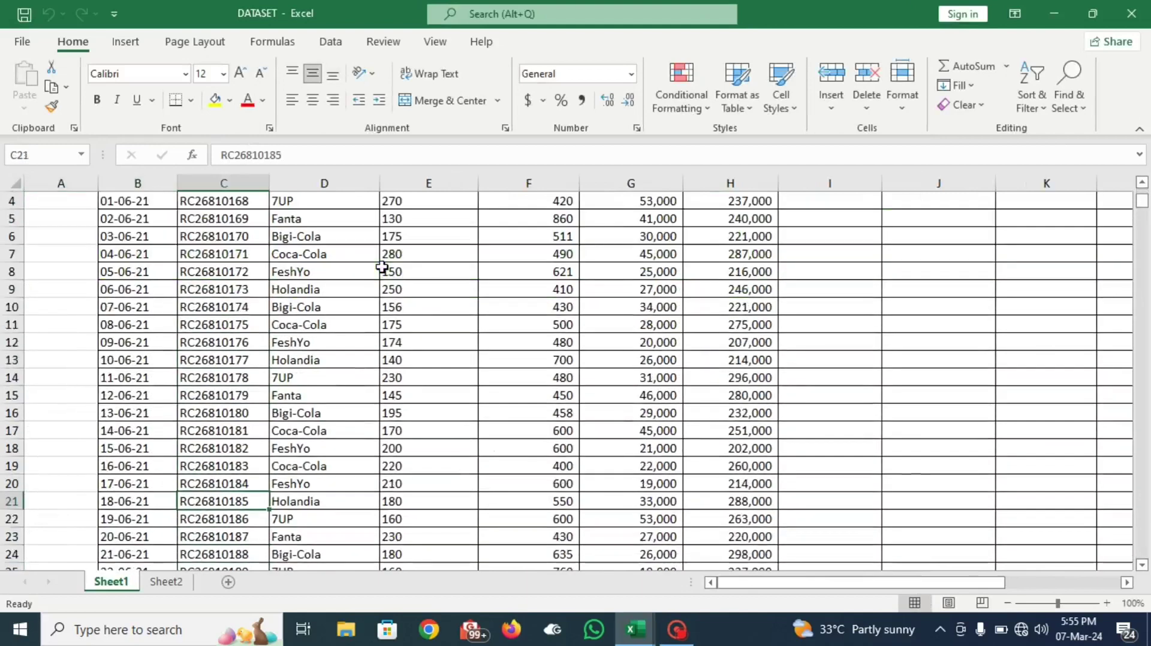
key(Down)
key(Down)
key(Down)
key(Down)
key(Down)
key(Down)
key(Down)
key(Down)
key(Down)
key(Down)
key(Down)
key(Down)
key(Down)
key(Down)
key(Down)
key(Down)
key(Down)
key(Down)
key(Down)
key(Down)
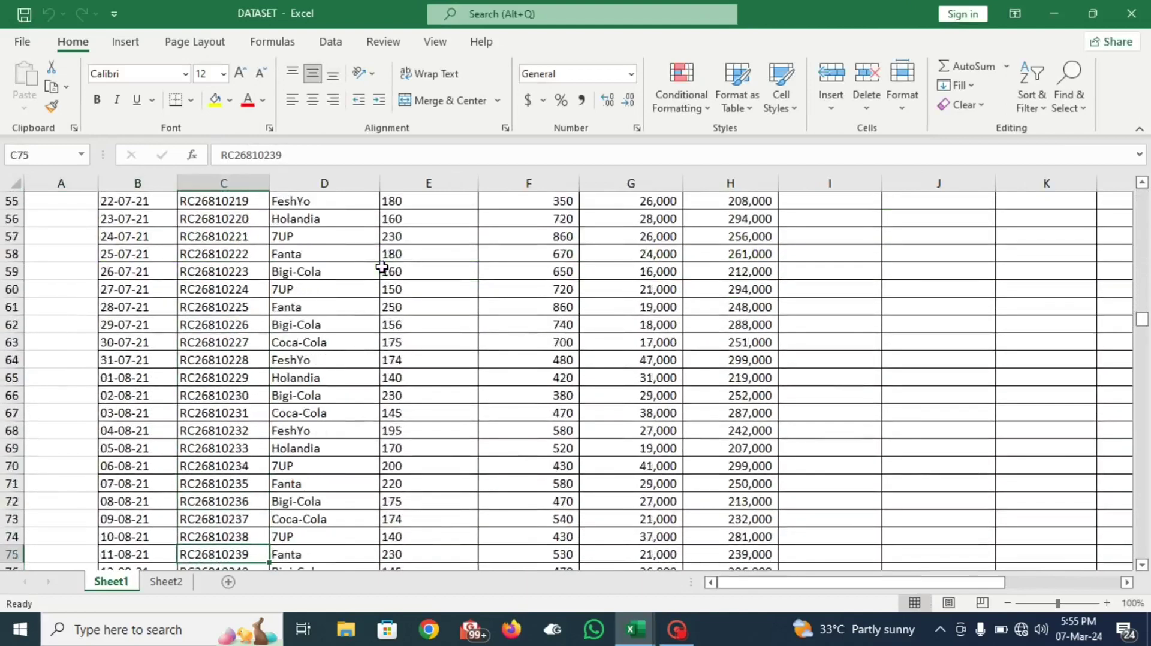
key(Down)
key(Down)
key(Down)
key(Down)
key(Down)
key(Down)
key(Down)
key(Down)
key(Down)
key(Down)
key(Down)
key(Down)
key(Down)
key(Down)
key(Down)
key(Down)
key(Down)
key(Down)
key(Down)
key(Down)
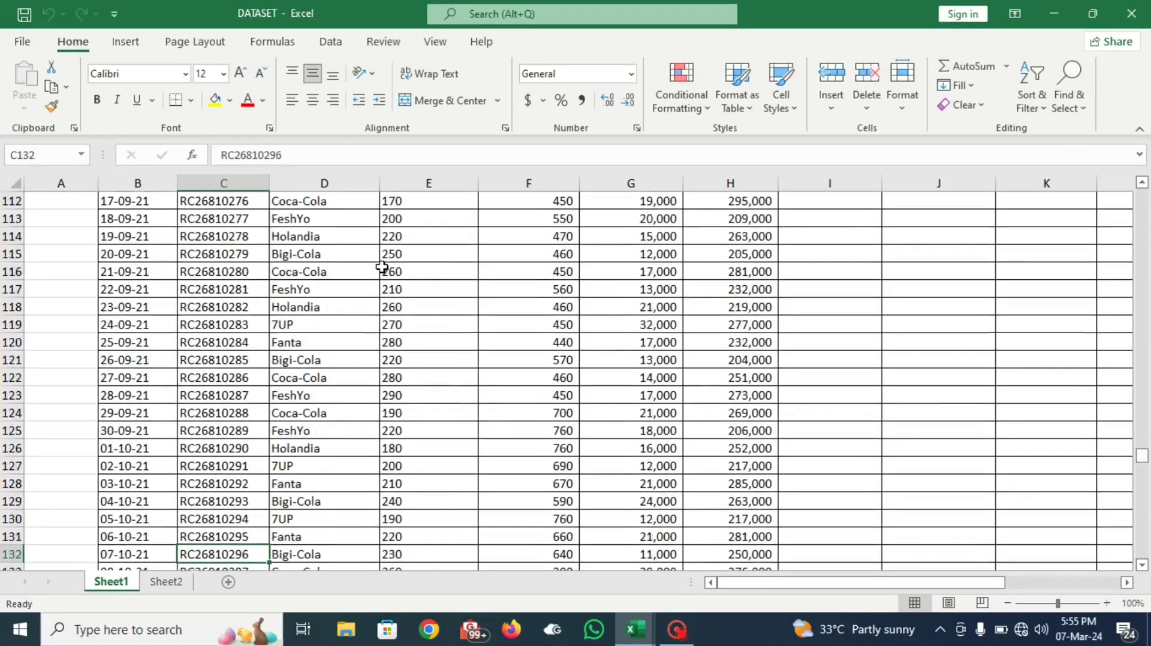
key(Down)
key(Down)
key(Down)
key(Down)
key(Down)
key(Down)
key(Down)
key(Down)
key(Down)
key(Down)
key(Down)
key(Down)
key(Down)
key(Down)
key(Down)
key(Down)
key(Down)
key(Down)
key(Down)
key(Down)
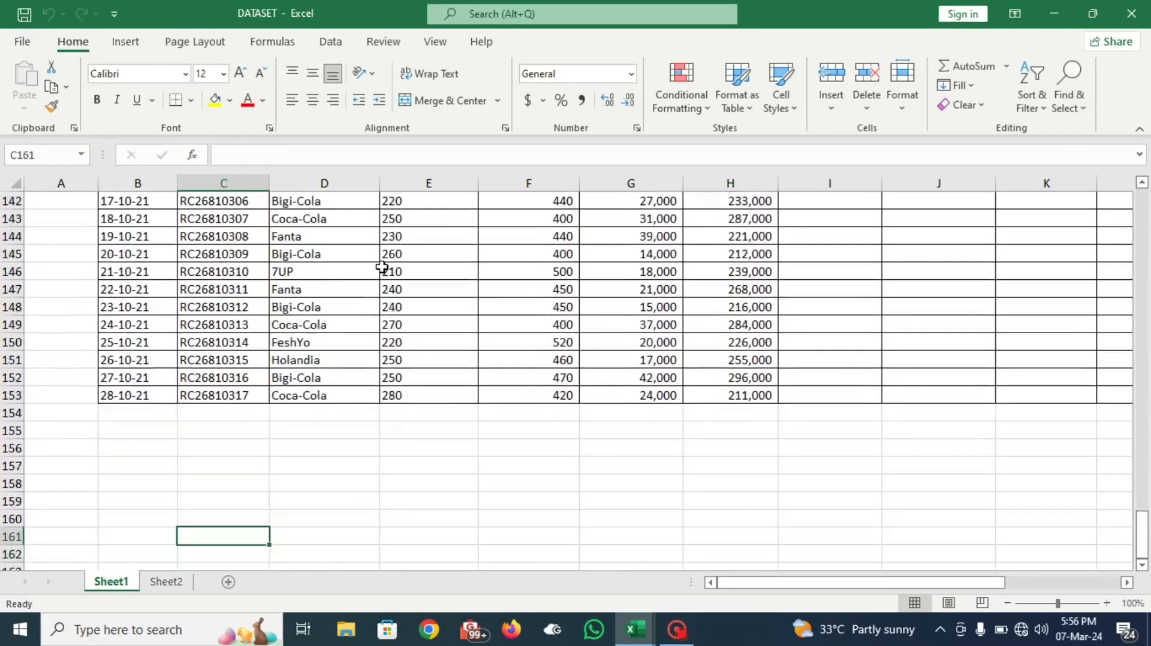
Review the production records on Sheet1 from the last rows back up to the header row and first records.
key(Up)
key(Up)
key(Up)
key(Up)
key(Up)
key(Up)
key(Up)
key(Up)
key(Up)
key(Up)
key(Up)
key(Up)
key(Up)
key(Up)
key(Up)
key(Up)
key(Up)
key(Up)
key(Up)
key(Up)
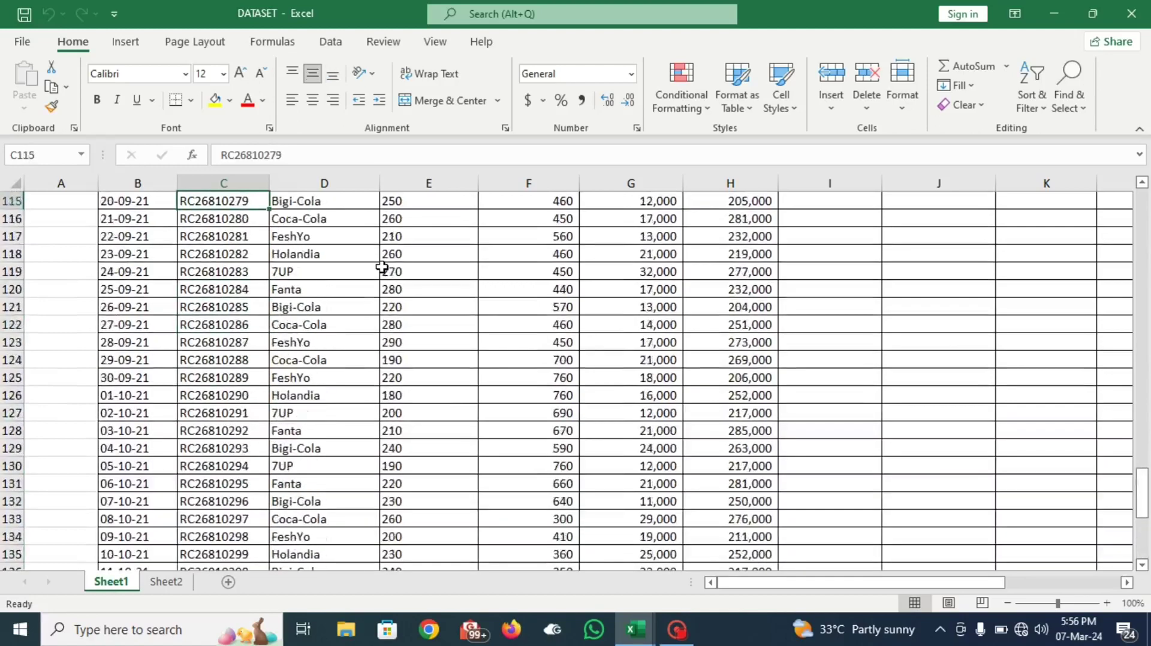
key(Up)
key(Up)
key(Up)
key(Up)
key(Up)
key(Up)
key(Up)
key(Up)
key(Up)
key(Up)
key(Up)
key(Up)
key(Up)
key(Up)
key(Up)
key(Up)
key(Up)
key(Up)
key(Up)
key(Up)
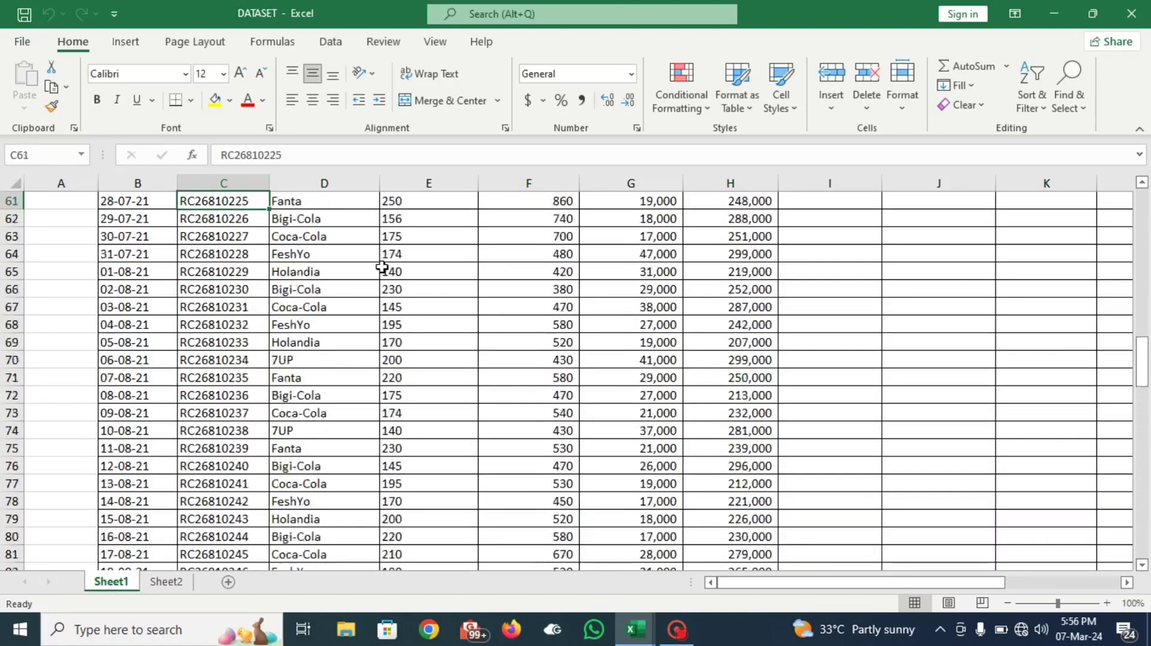
key(Up)
key(Up)
key(Up)
key(Up)
key(Up)
key(Up)
key(Up)
key(Up)
key(Up)
key(Up)
key(Up)
key(Up)
key(Up)
key(Up)
key(Up)
key(Up)
key(Up)
key(Up)
key(Up)
key(Up)
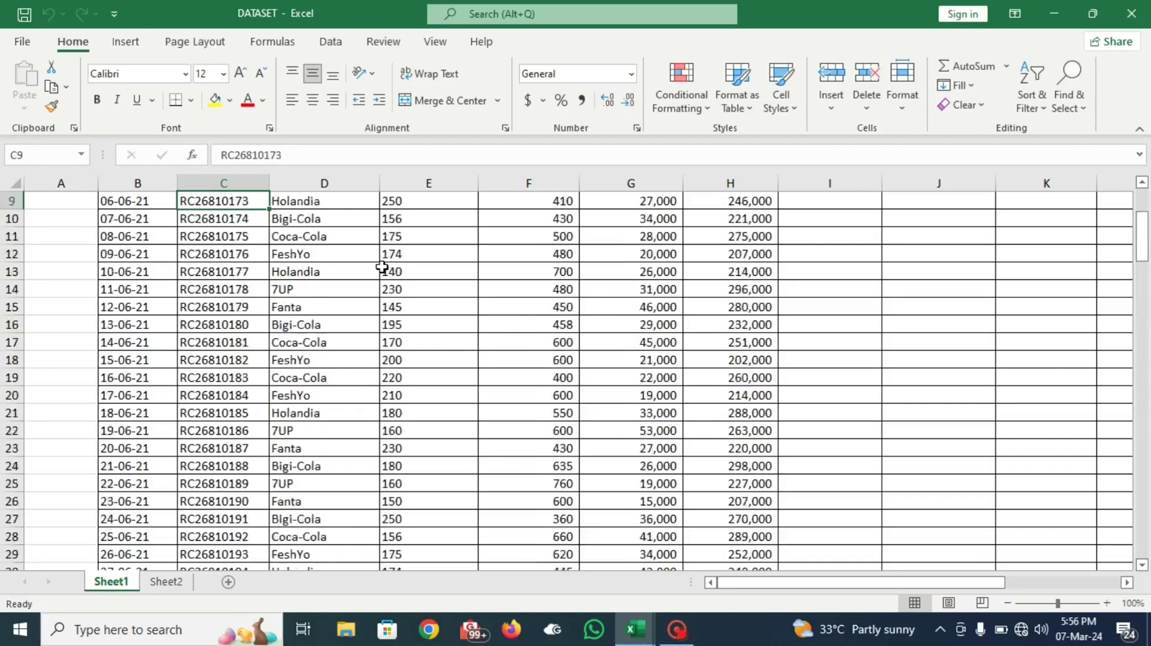
key(Up)
key(Up)
key(Up)
key(Up)
key(Up)
key(Up)
key(Up)
key(Down)
key(Down)
key(Down)
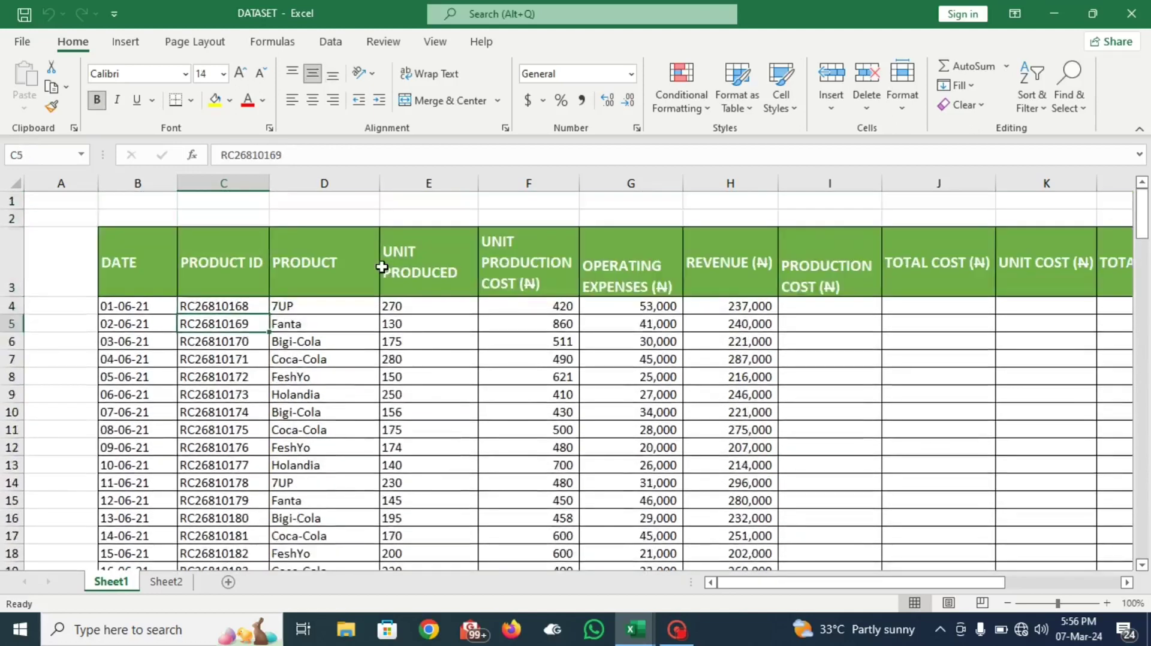
Examine the PRODUCT column's first entries alongside their dates, back up to the column header.
key(Right)
key(Down)
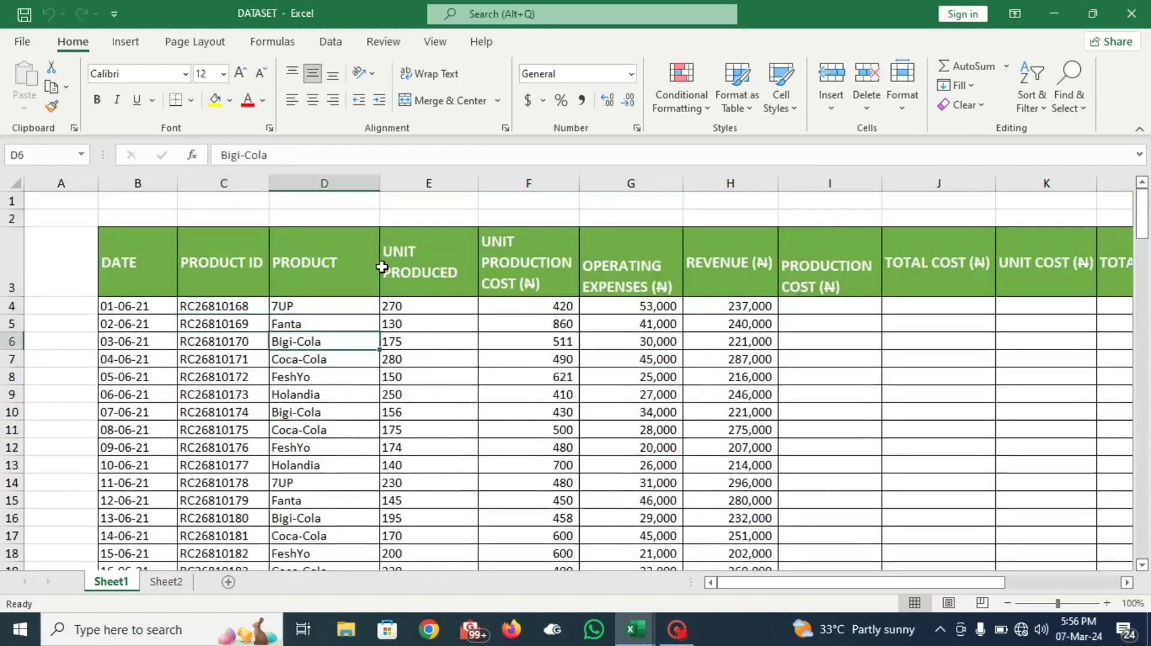
key(Up)
key(Up)
key(Down)
key(Down)
key(Down)
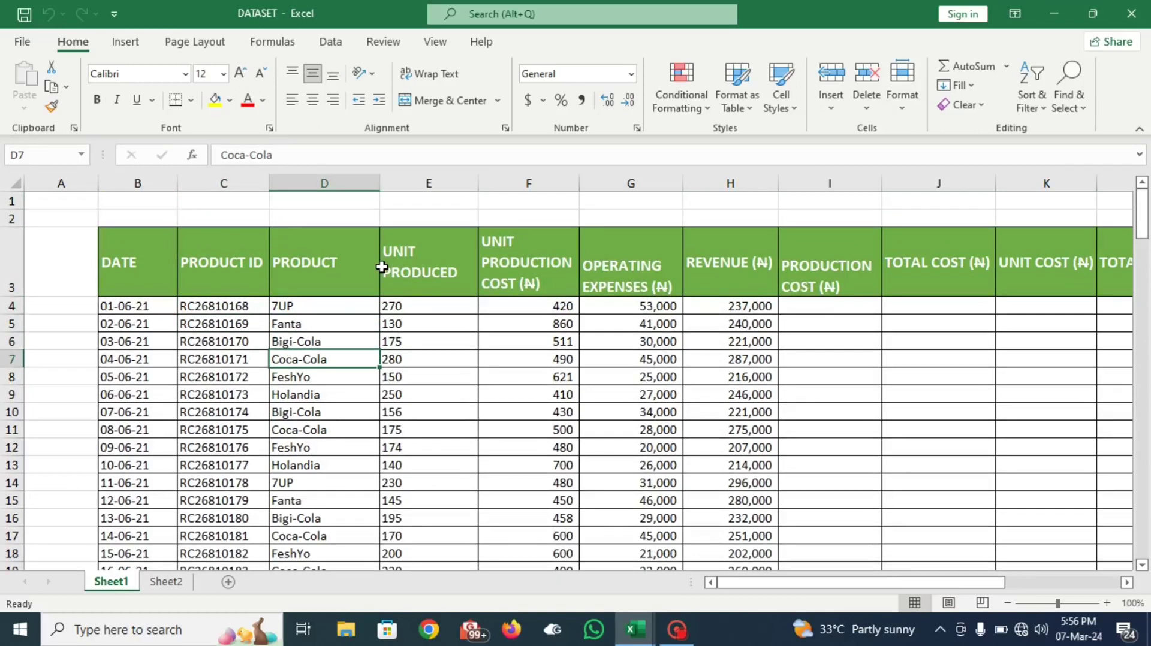
key(Down)
key(Down)
key(Down)
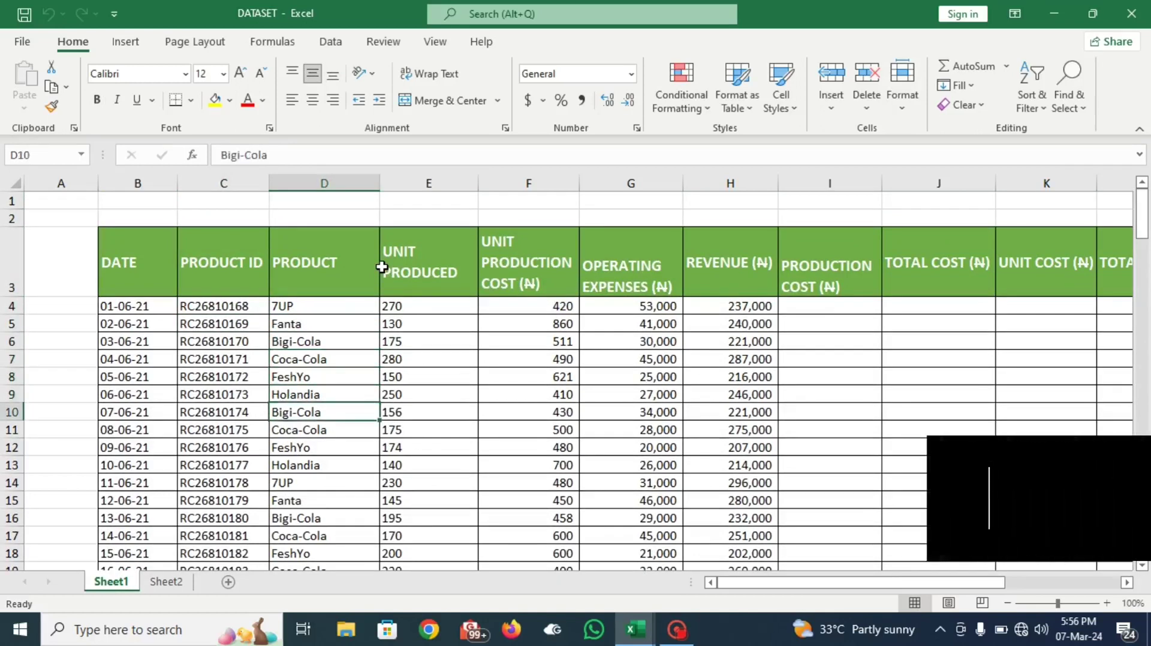
key(Left)
key(Left)
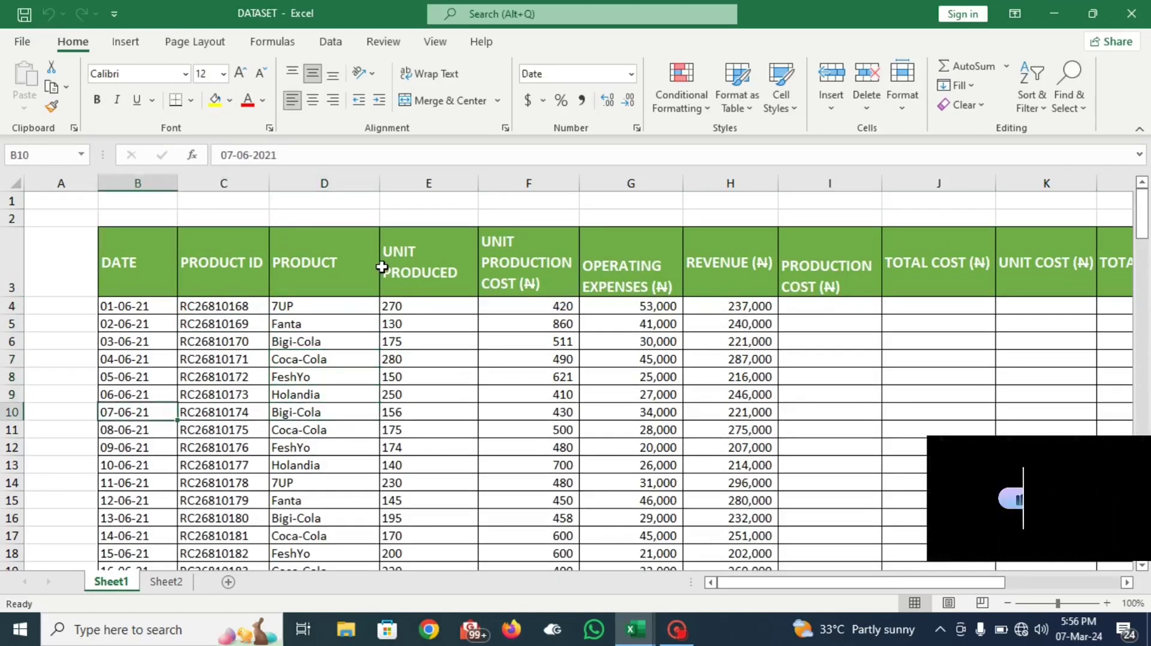
key(Right)
key(Right)
key(Up)
key(Up)
key(Up)
key(Up)
key(Up)
key(Up)
key(Up)
key(Up)
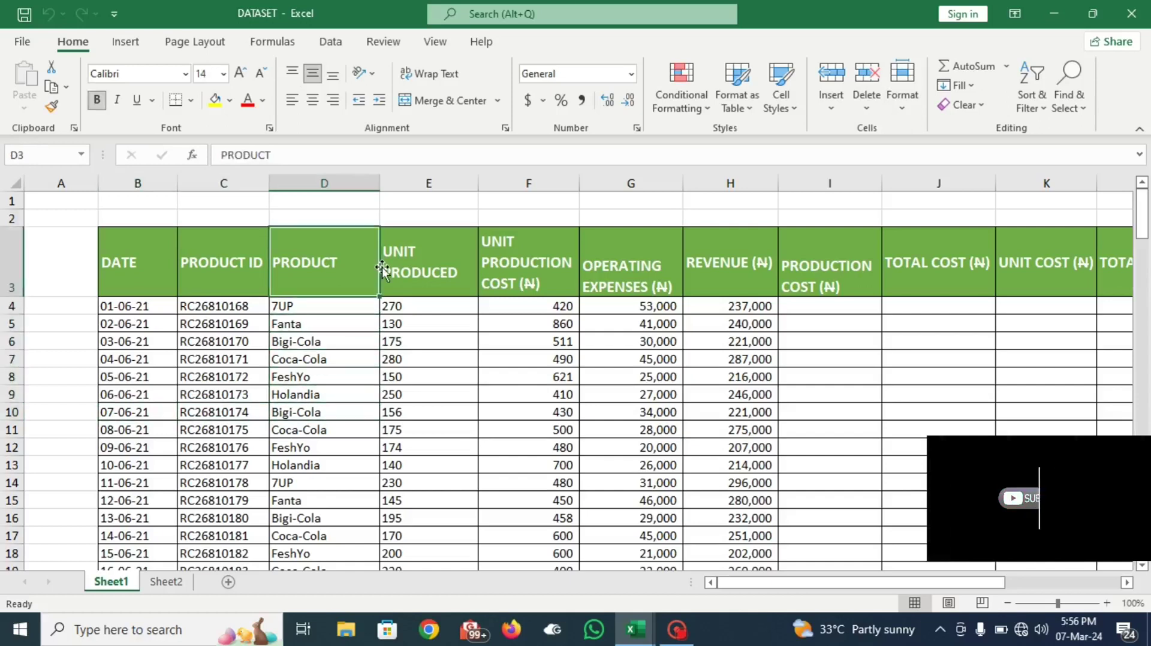
Examine the column headers in row 3 from UNIT PRODUCED through to SELLING PRICE.
key(Down)
key(Right)
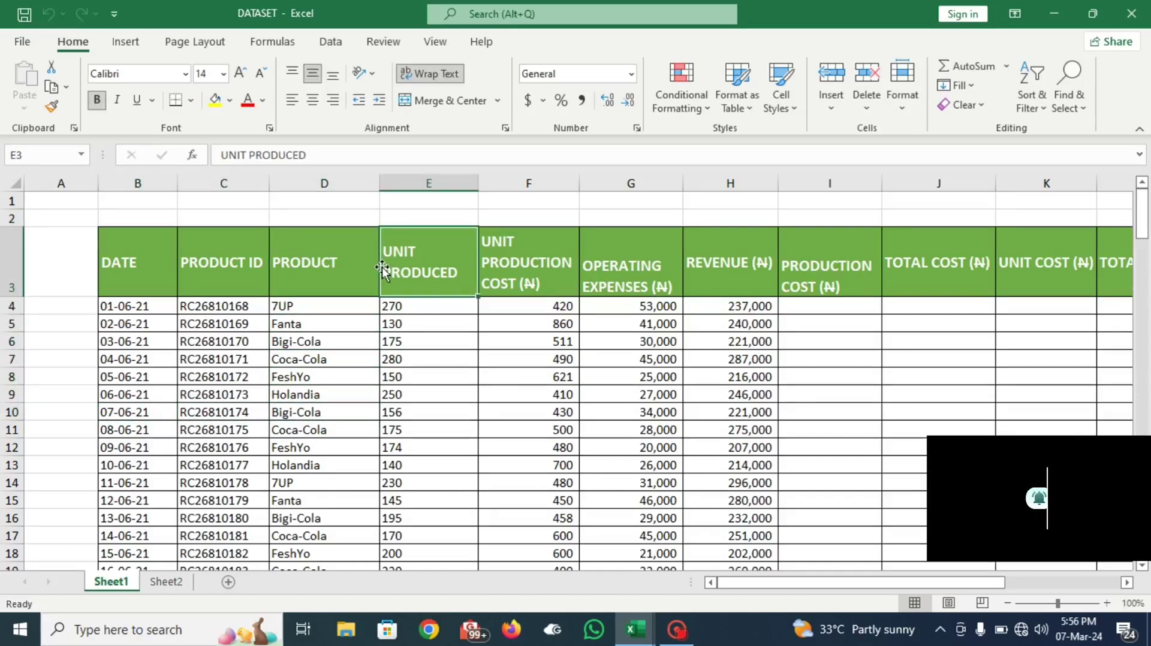
key(Right)
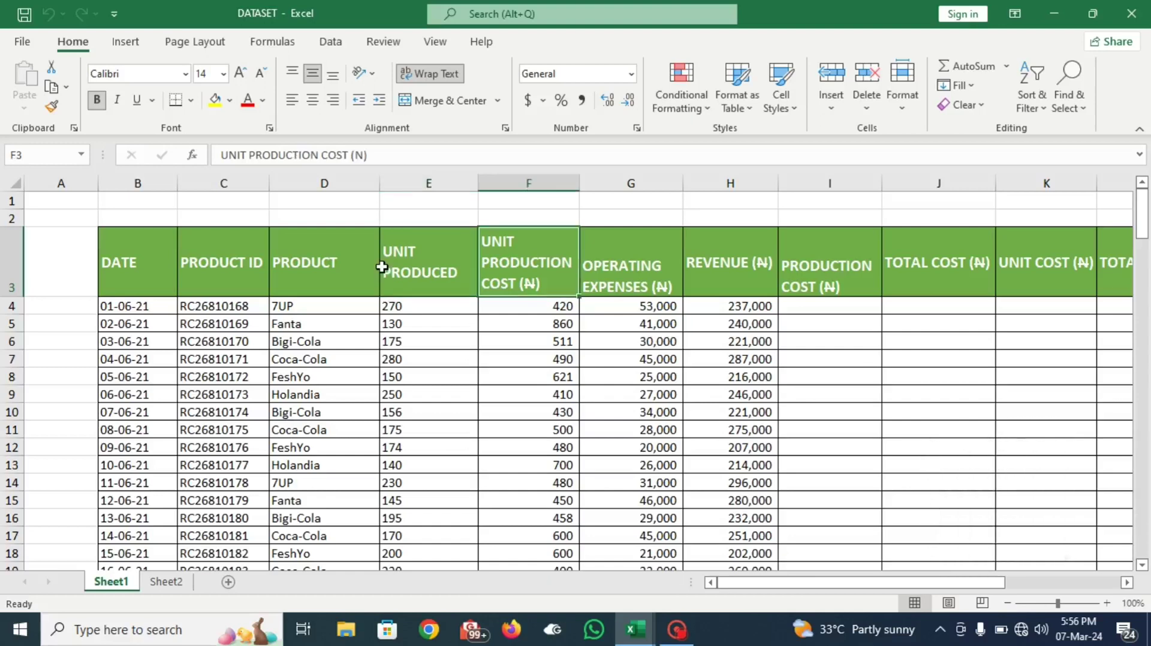
key(Right)
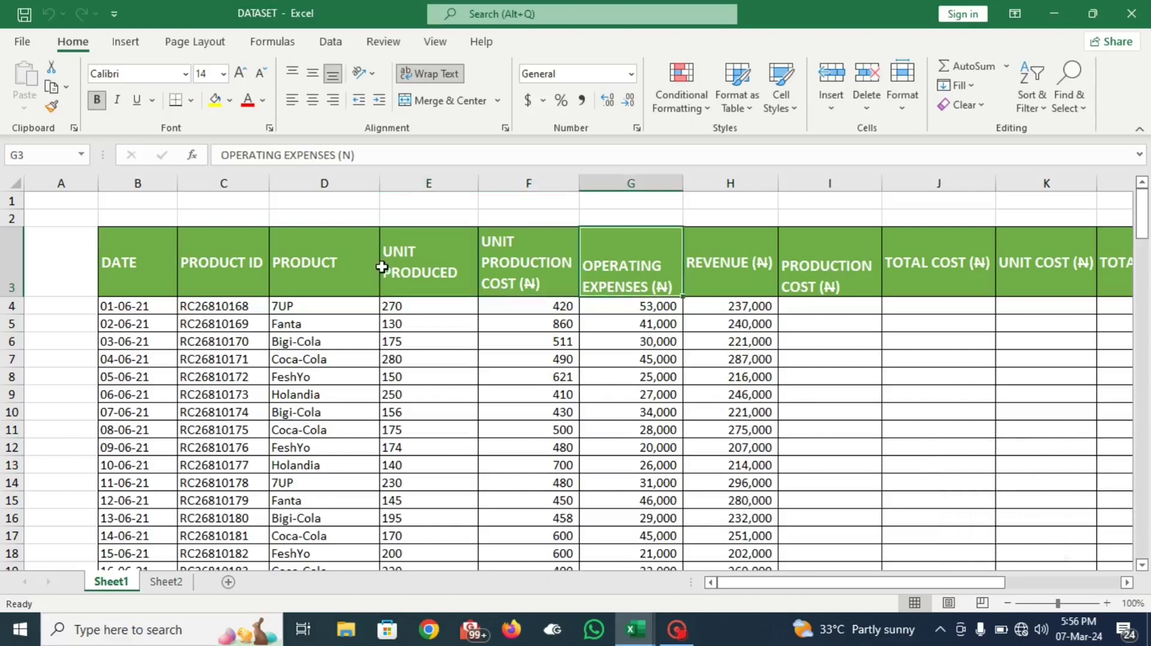
key(Right)
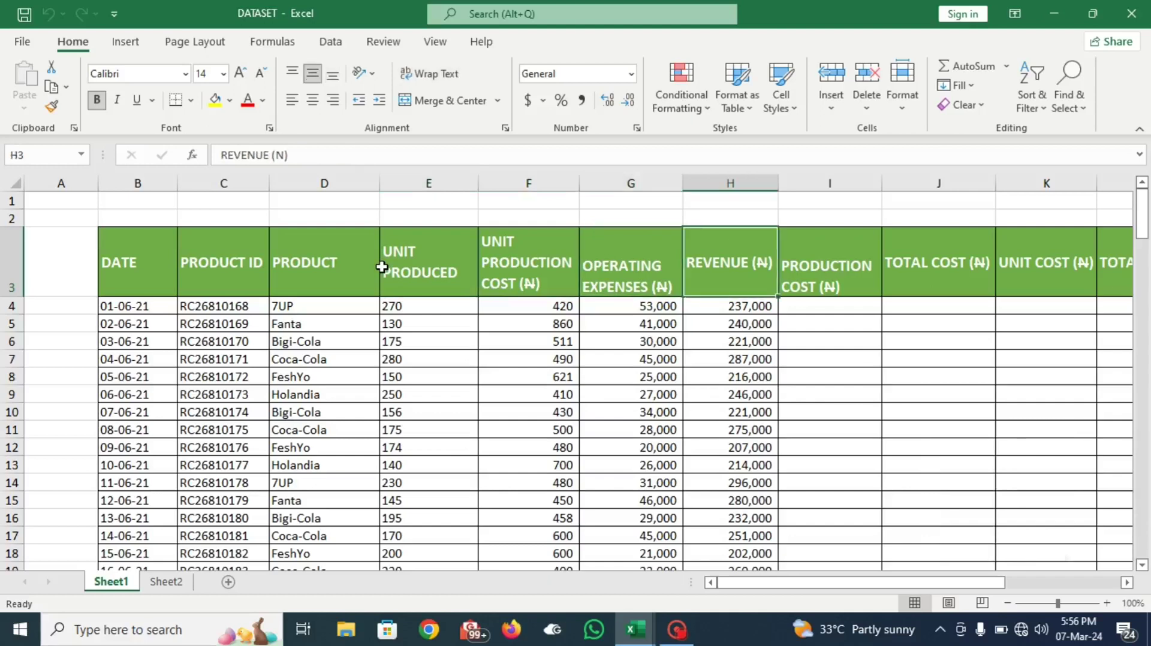
key(Right)
key(Right)
key(Right)
key(Right)
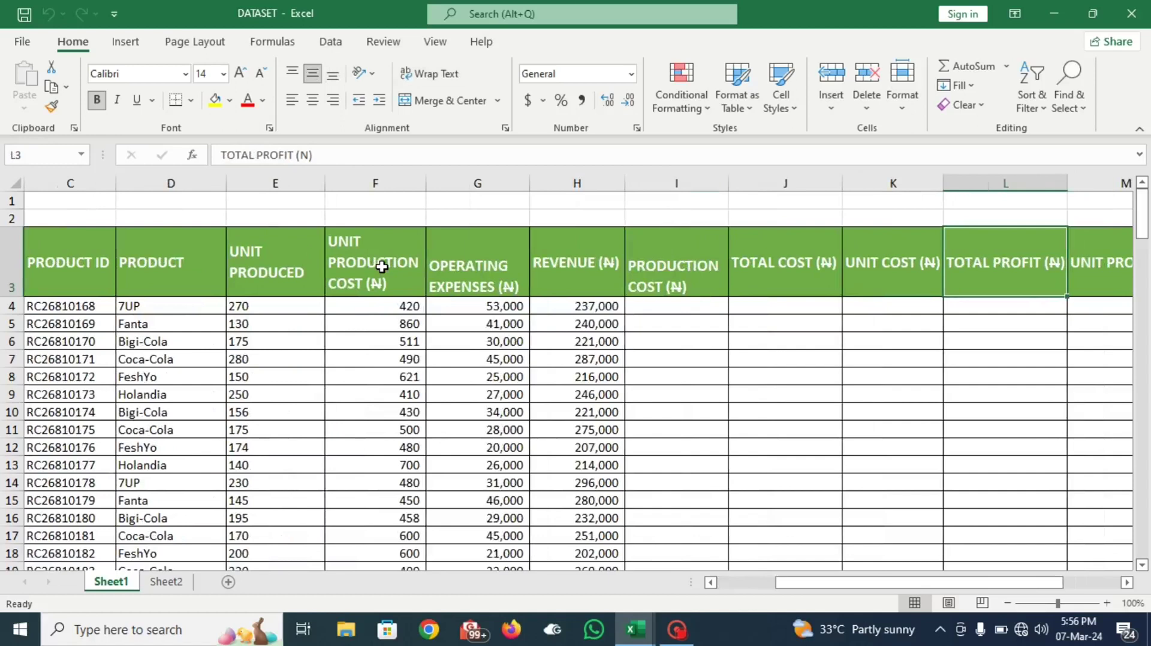
key(Left)
key(Left)
key(Right)
key(Right)
key(Right)
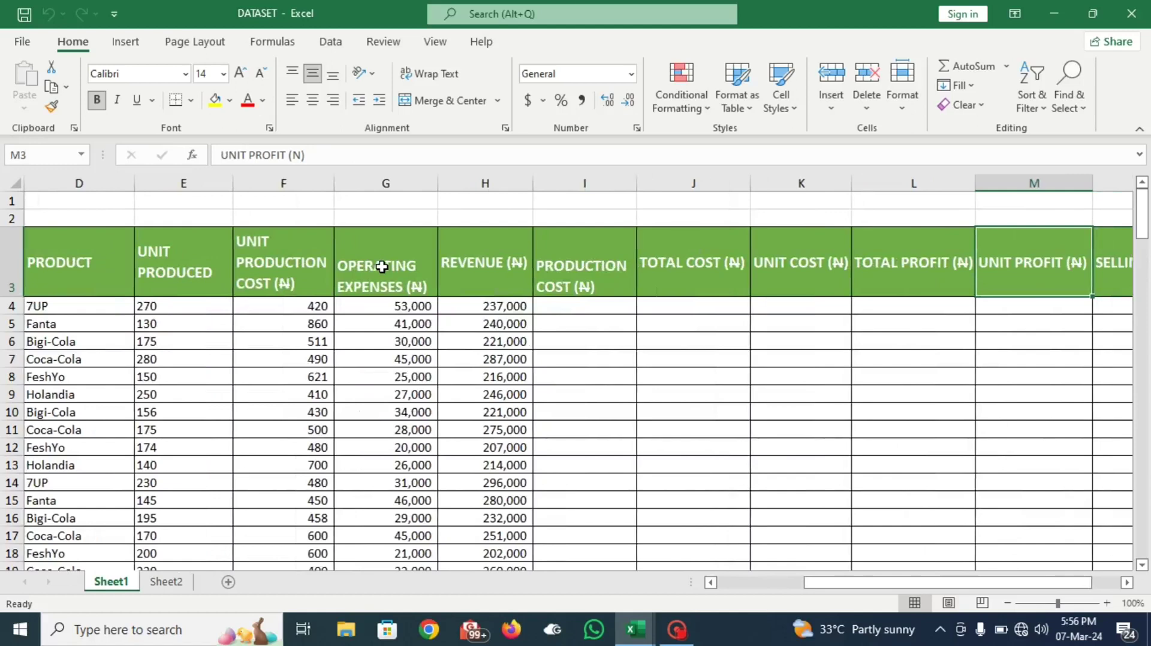
key(Right)
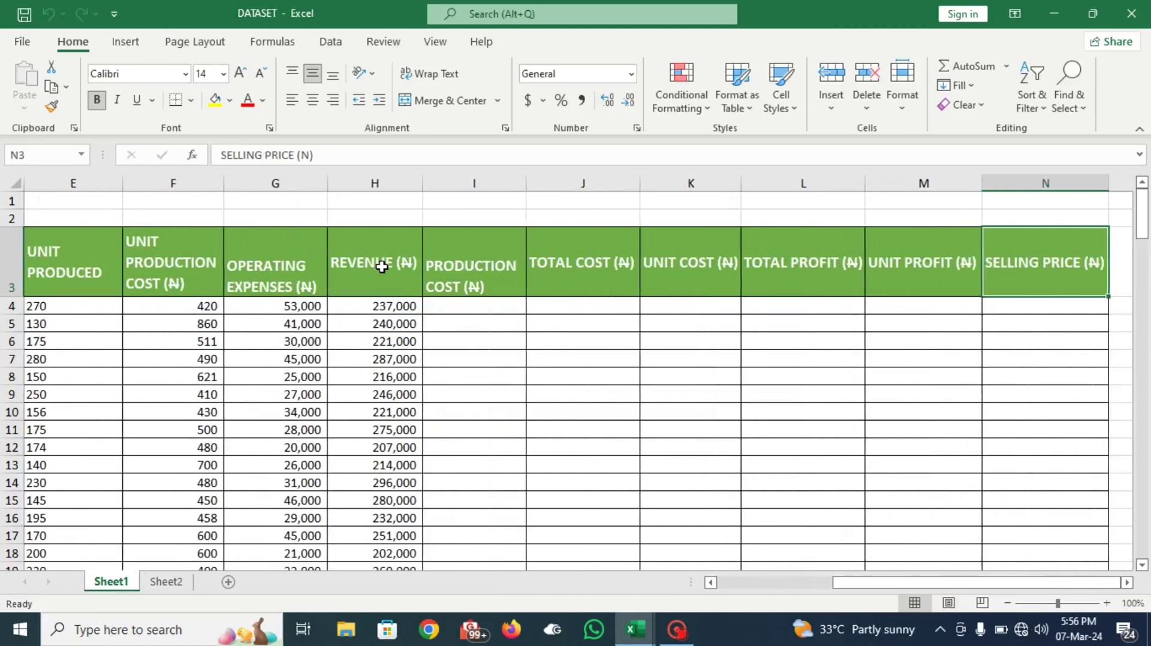
Review the first record in row 4 from its date across to the UNIT PROFIT column.
key(Left)
key(Left)
key(Left)
key(Left)
key(Left)
key(Left)
key(Left)
key(Left)
key(Left)
key(Left)
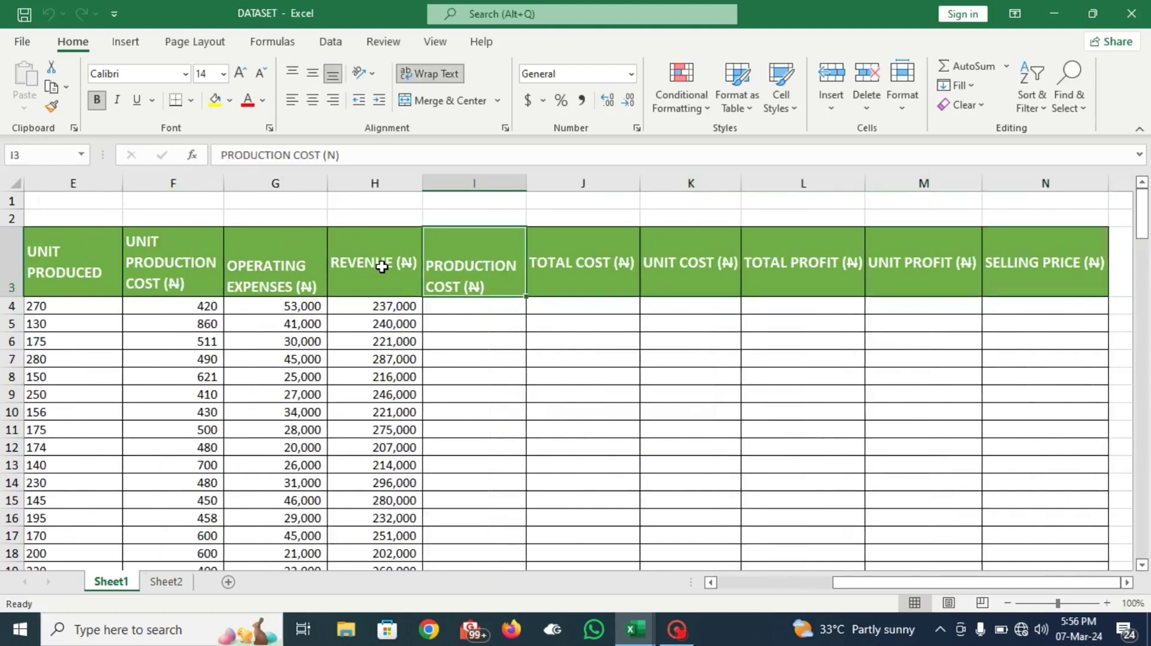
key(Left)
key(Down)
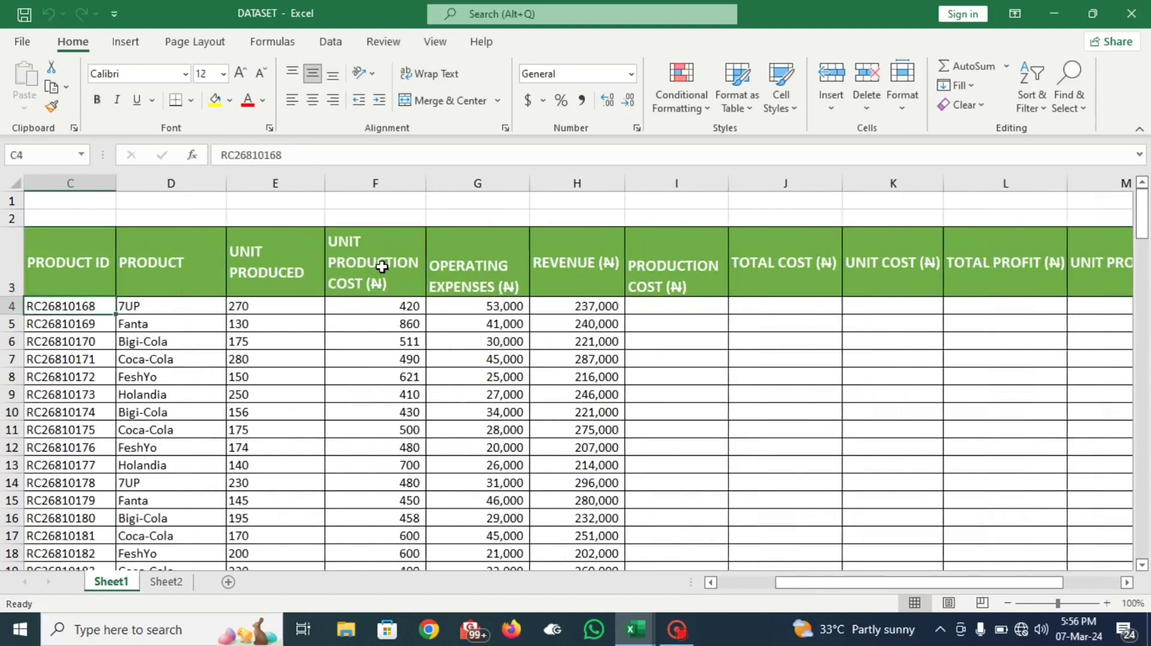
key(Left)
key(Left)
key(Right)
key(Right)
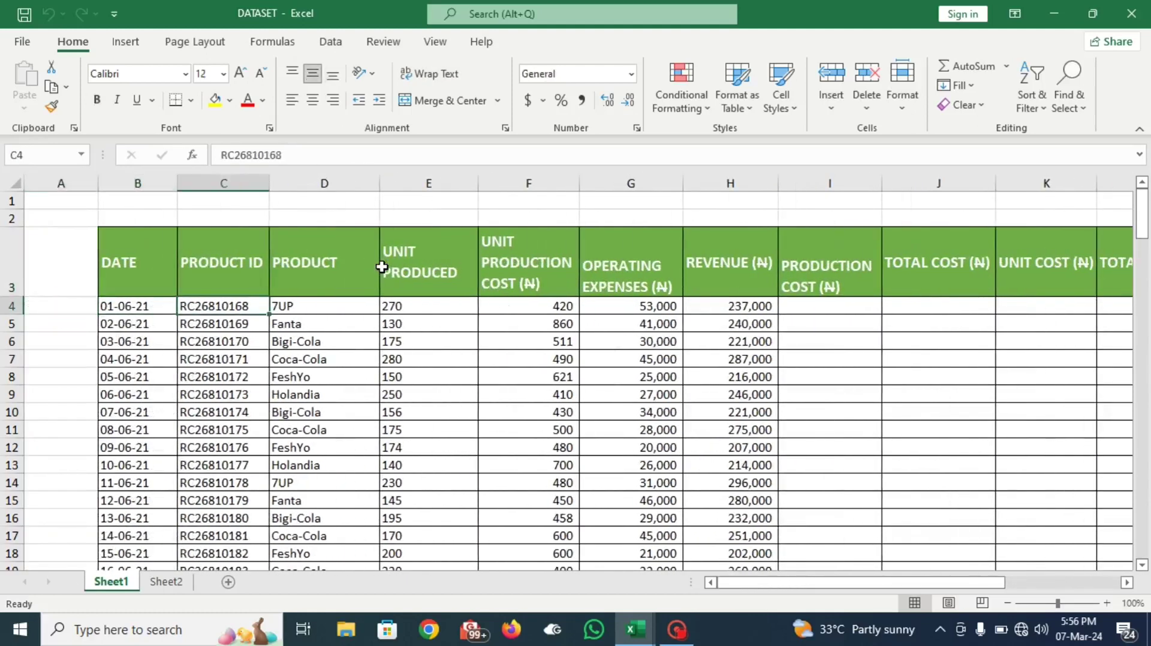
key(Right)
key(Right)
key(Right)
key(Right)
key(Right)
key(Right)
key(Right)
key(Right)
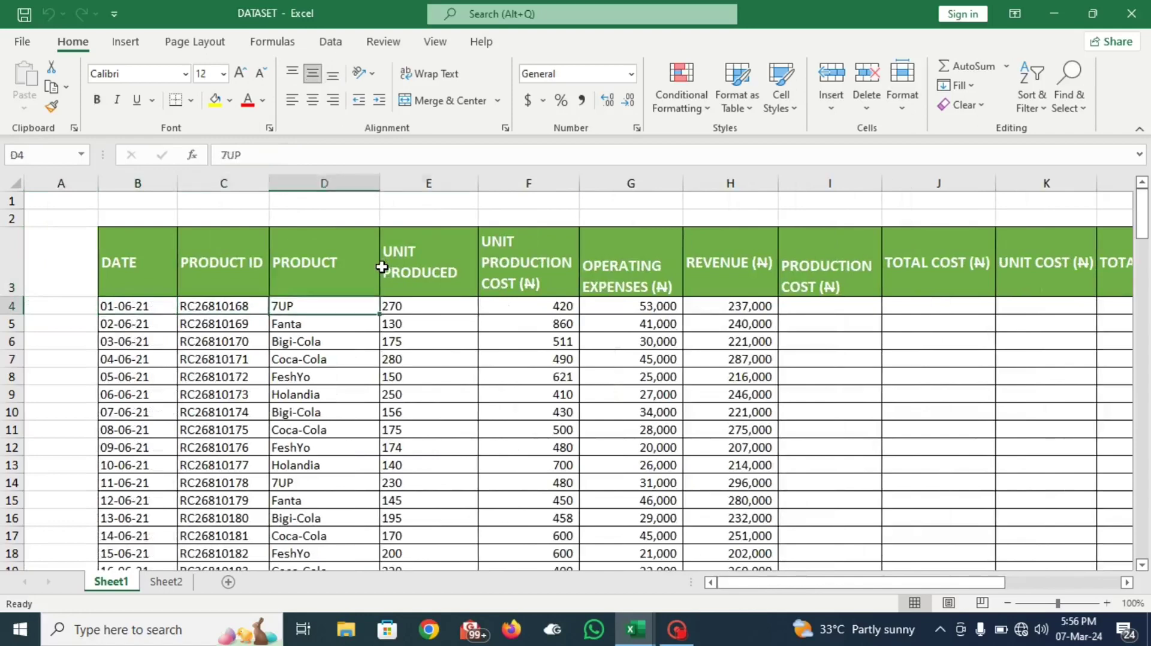
key(Right)
key(Right)
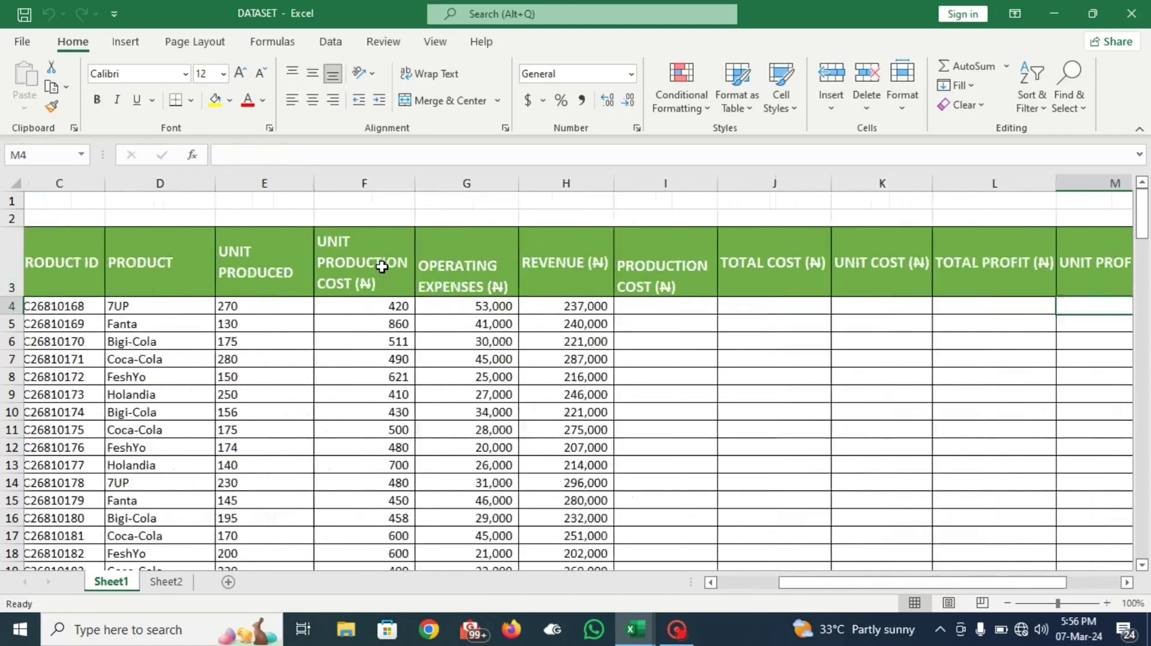
Examine the UNIT PRODUCED and UNIT PRODUCTION COST cells in row 4 as the inputs for the PRODUCTION COST cell I4.
key(Left)
key(Left)
key(Left)
key(Left)
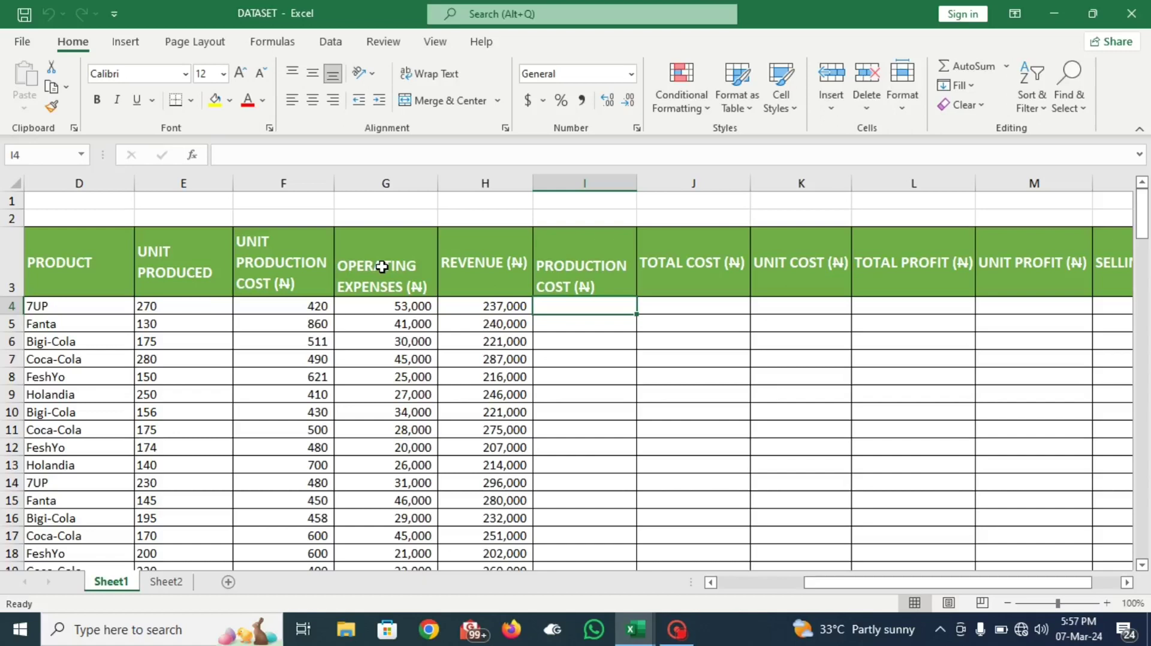
key(Left)
key(Left)
key(Left)
key(Left)
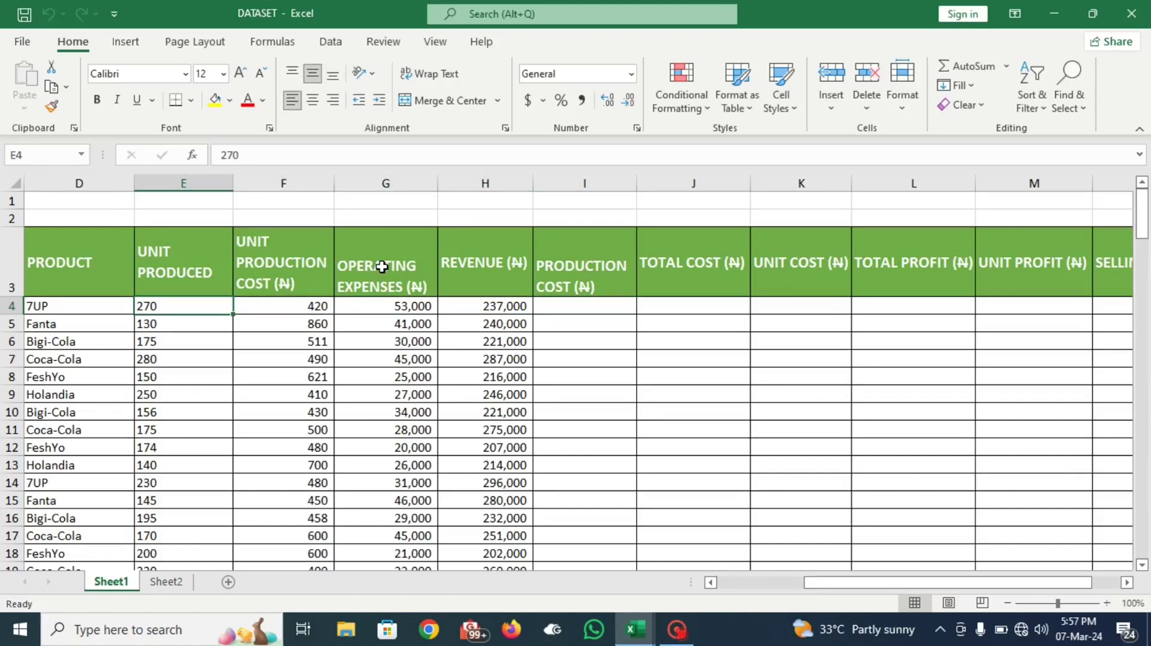
key(Right)
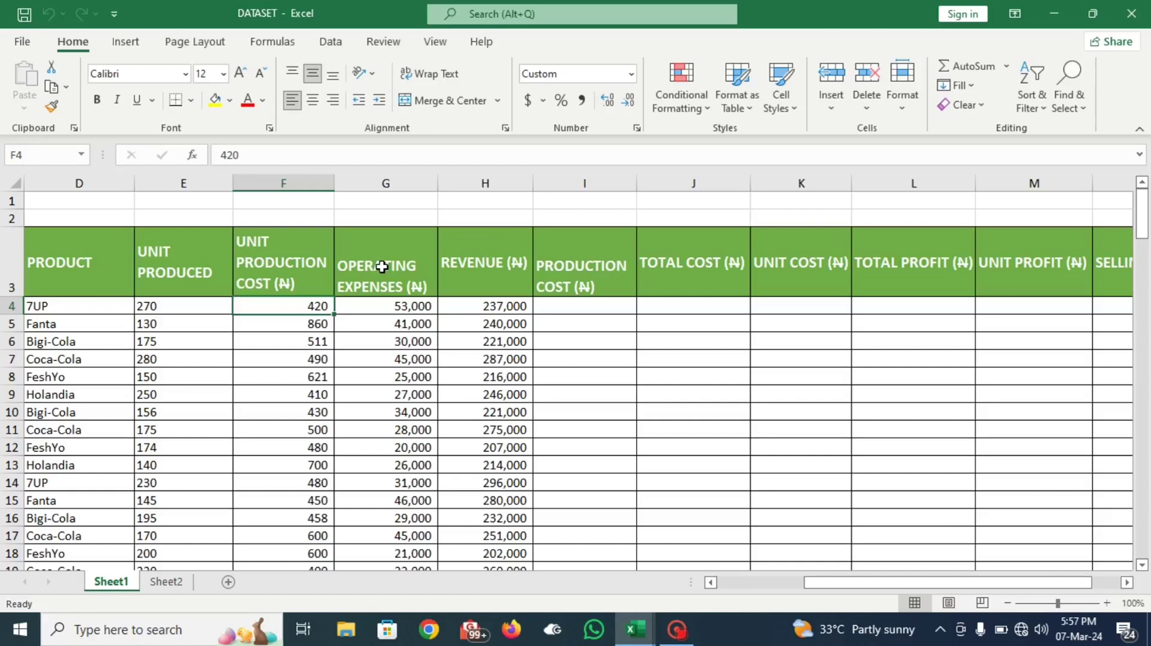
key(Left)
key(Right)
key(Right)
key(Right)
key(Right)
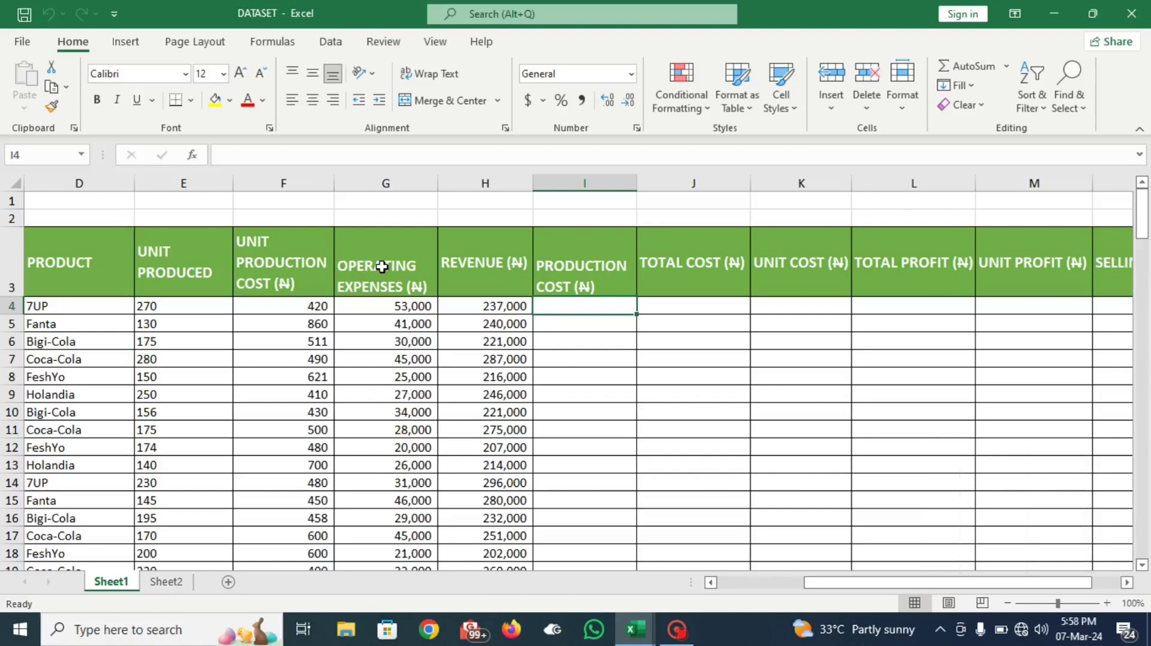
Calculate the production cost in I4 with the formula =E4*F4 and fill it down the PRODUCTION COST column for all records.
text(=)
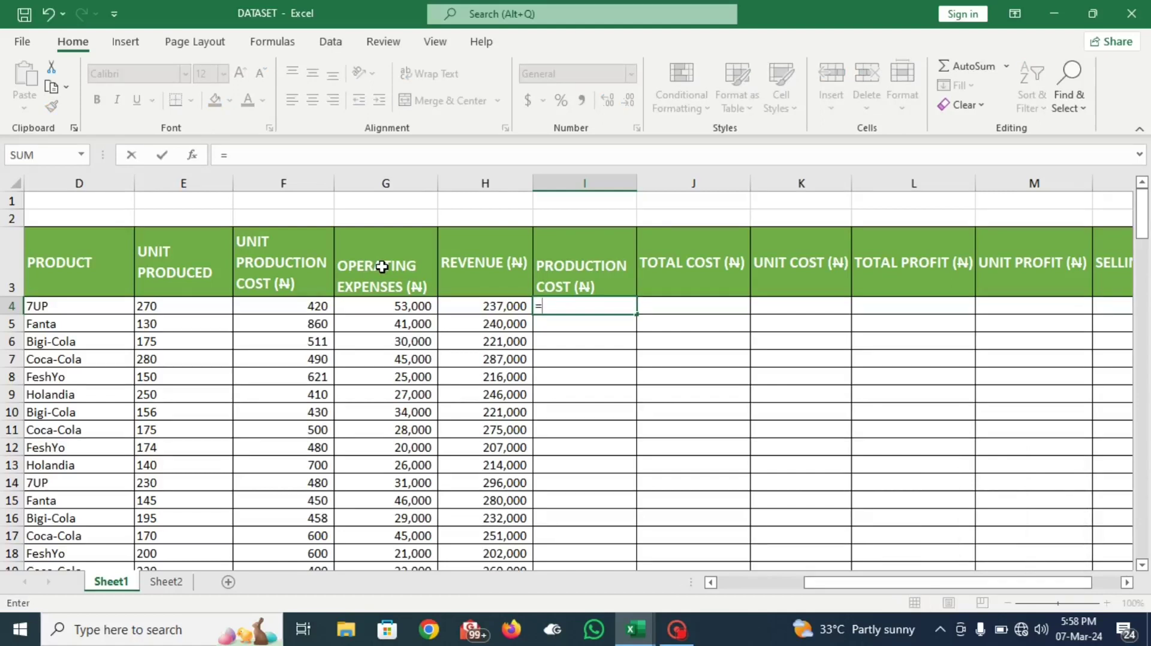
key(Left)
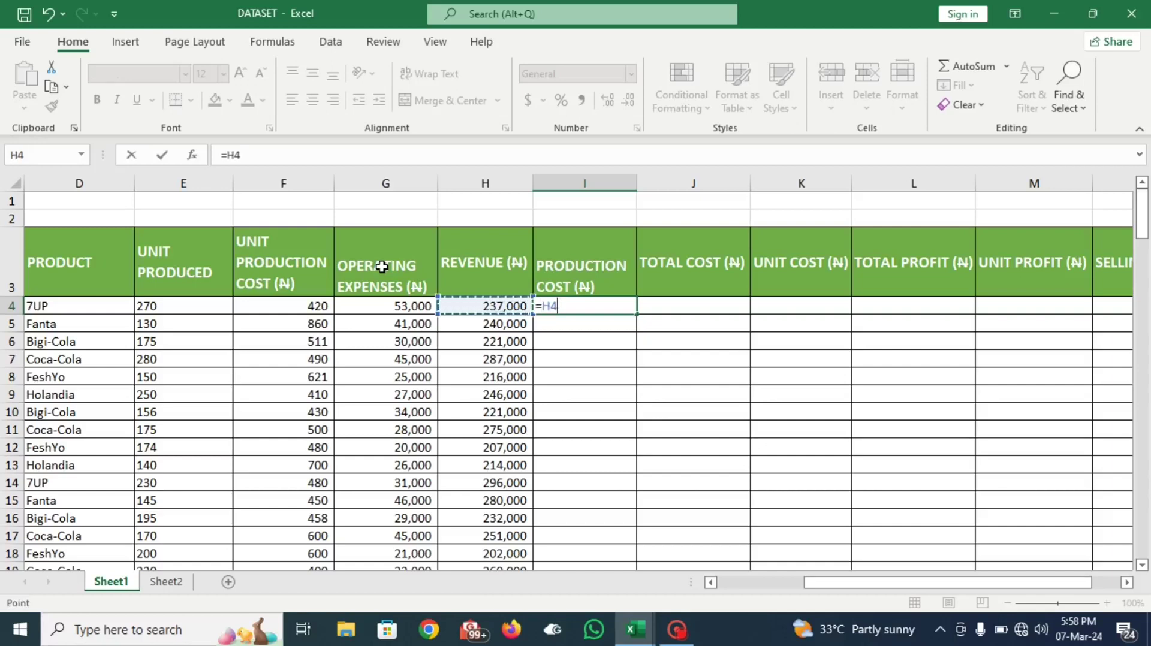
key(Left)
key(Left)
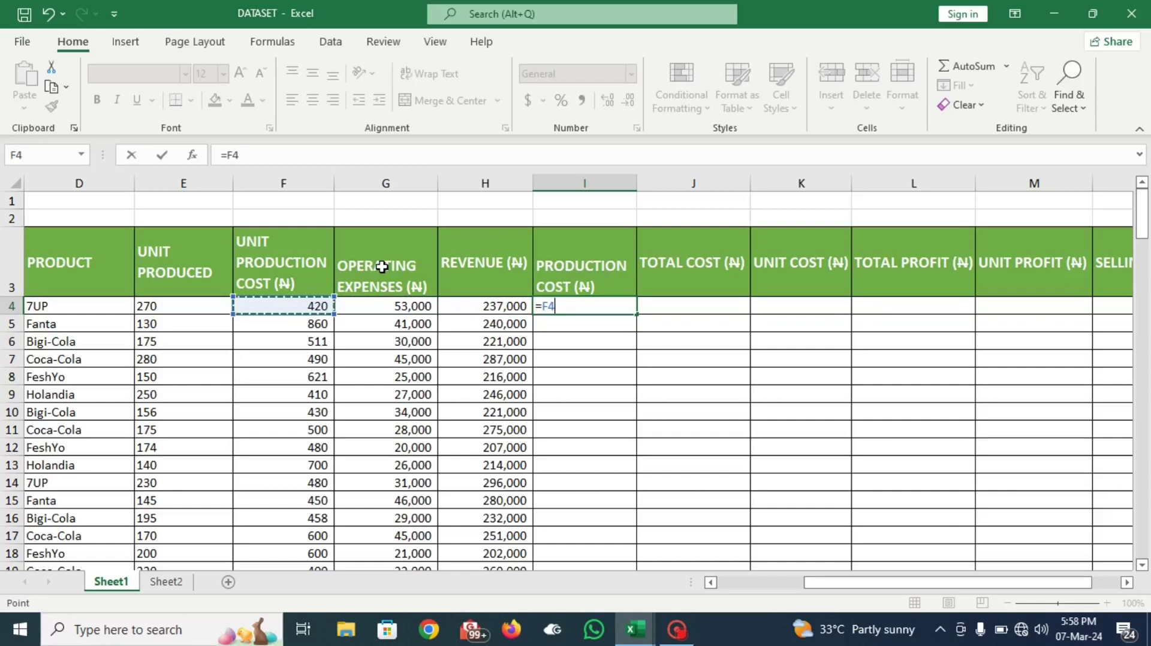
key(Left)
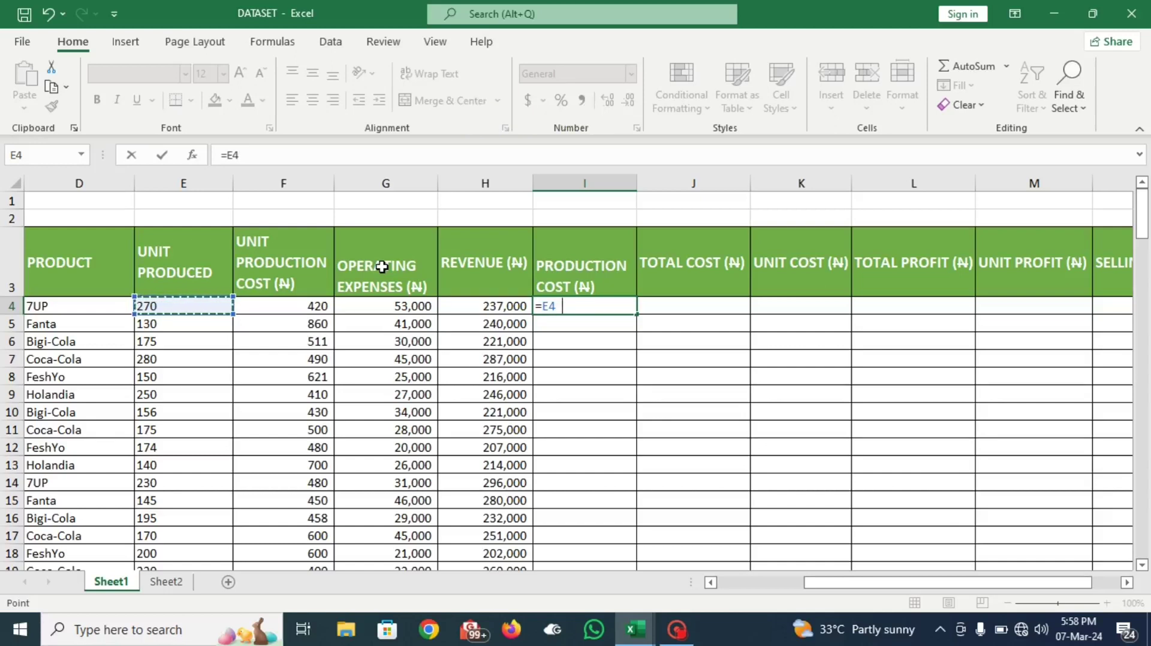
text(*)
key(Left)
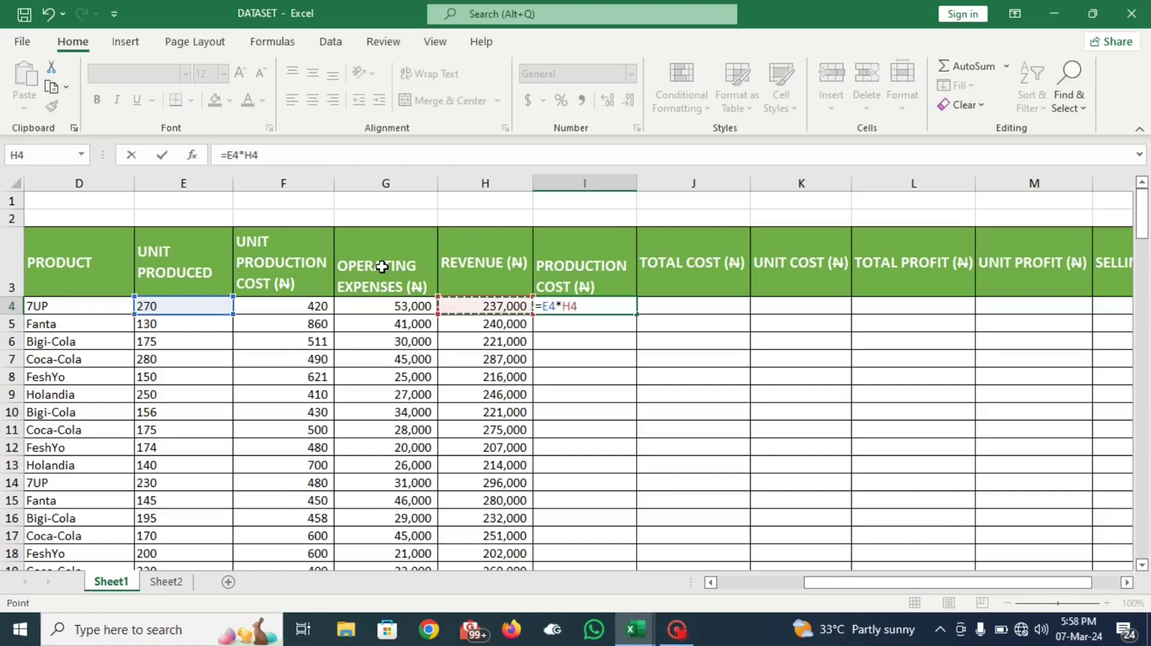
key(Left)
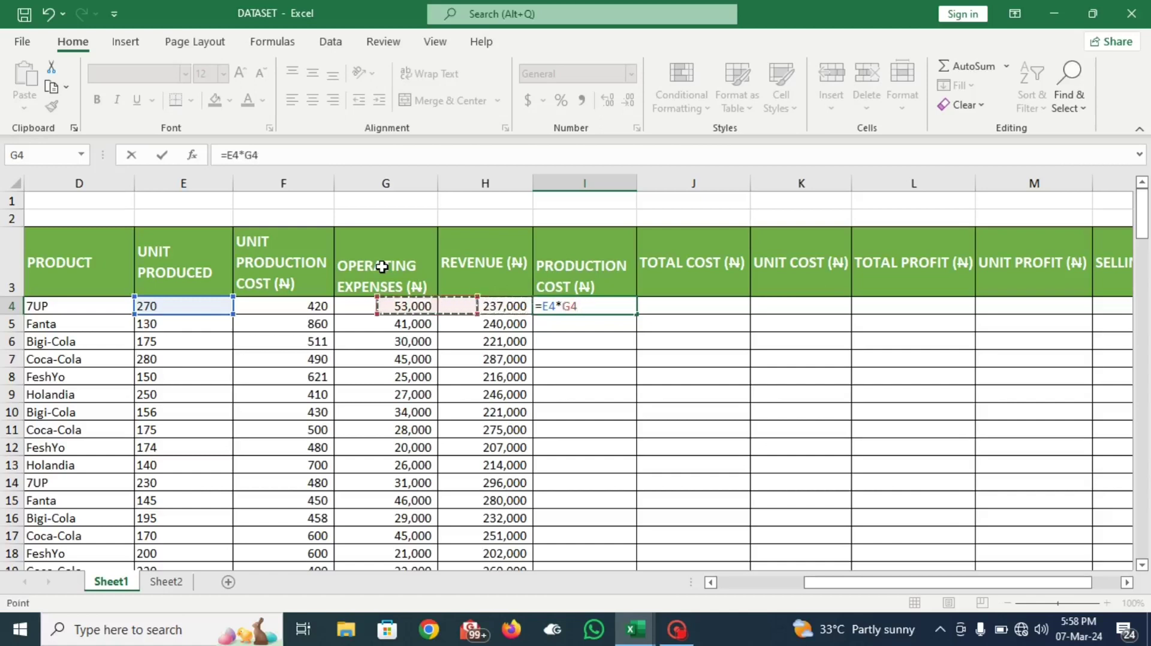
key(Left)
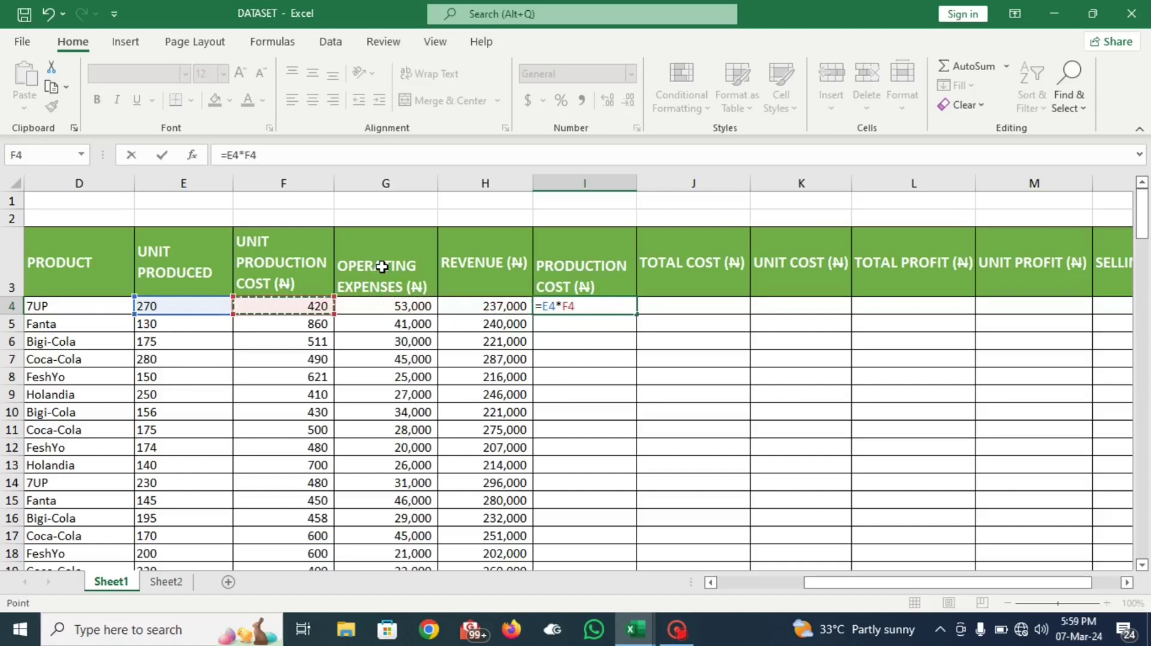
key(Return)
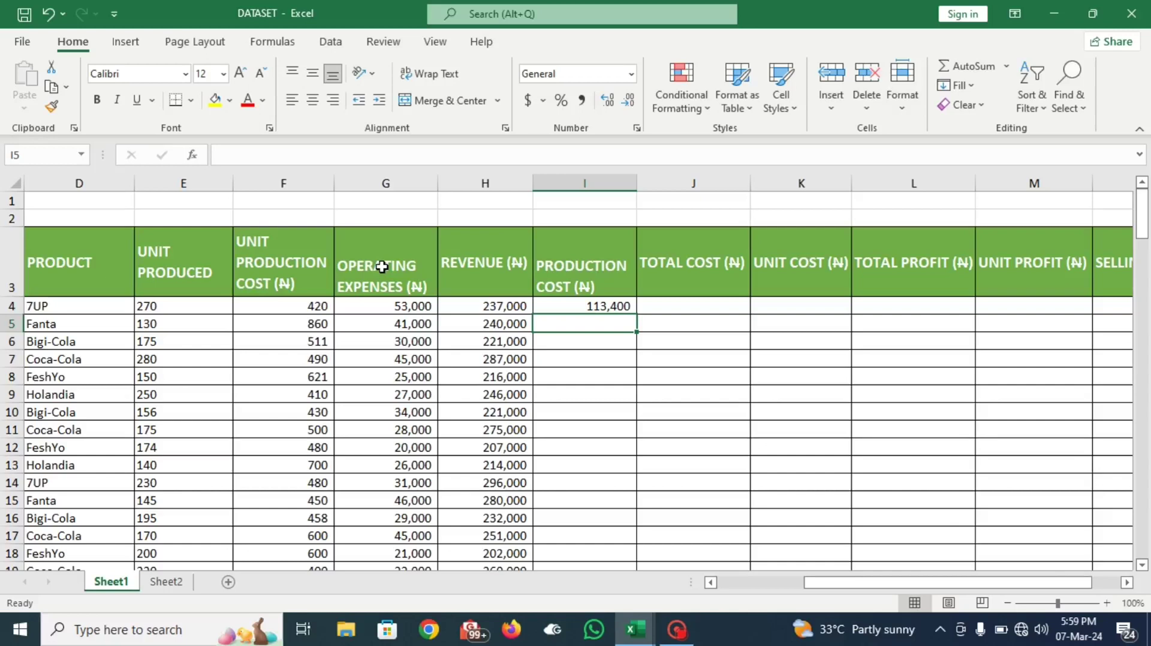
key(Up)
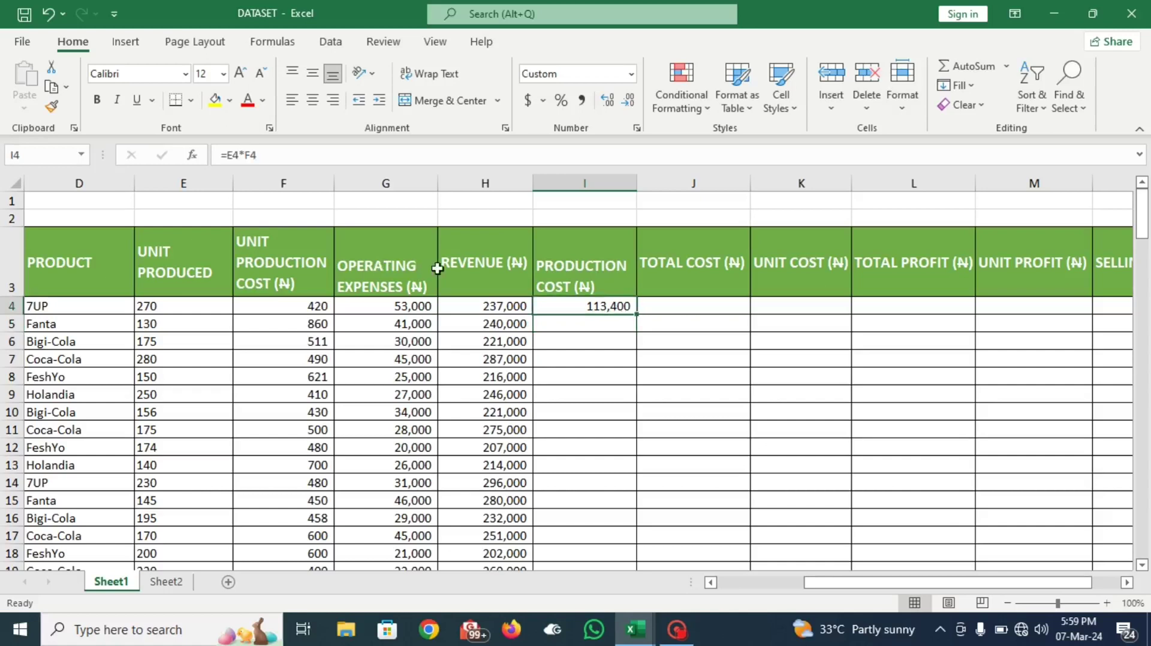
double_click(637, 313)
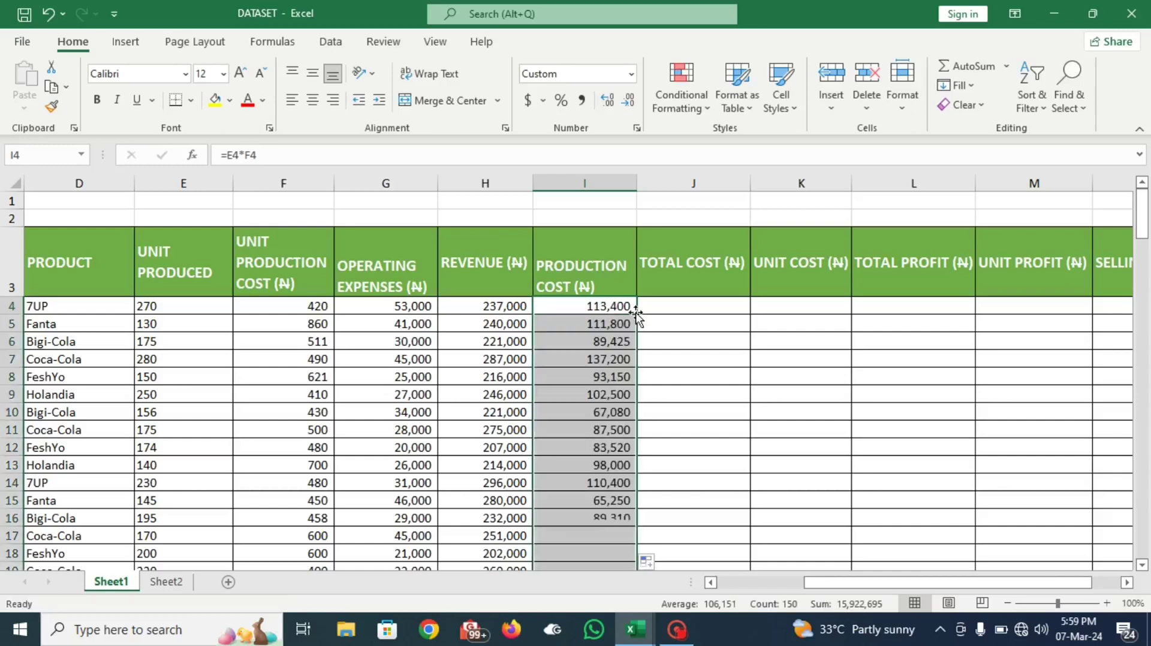
Calculate the total cost in J4 with the formula =I4+G4 and fill it down the TOTAL COST column for all records.
click(689, 303)
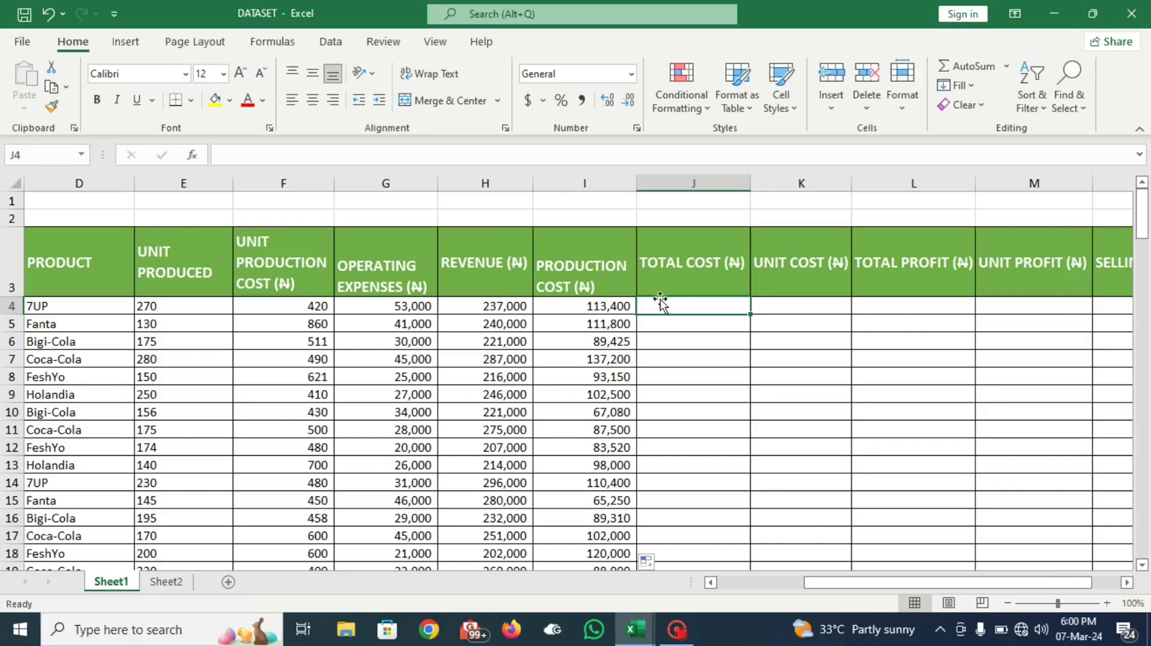
text(=)
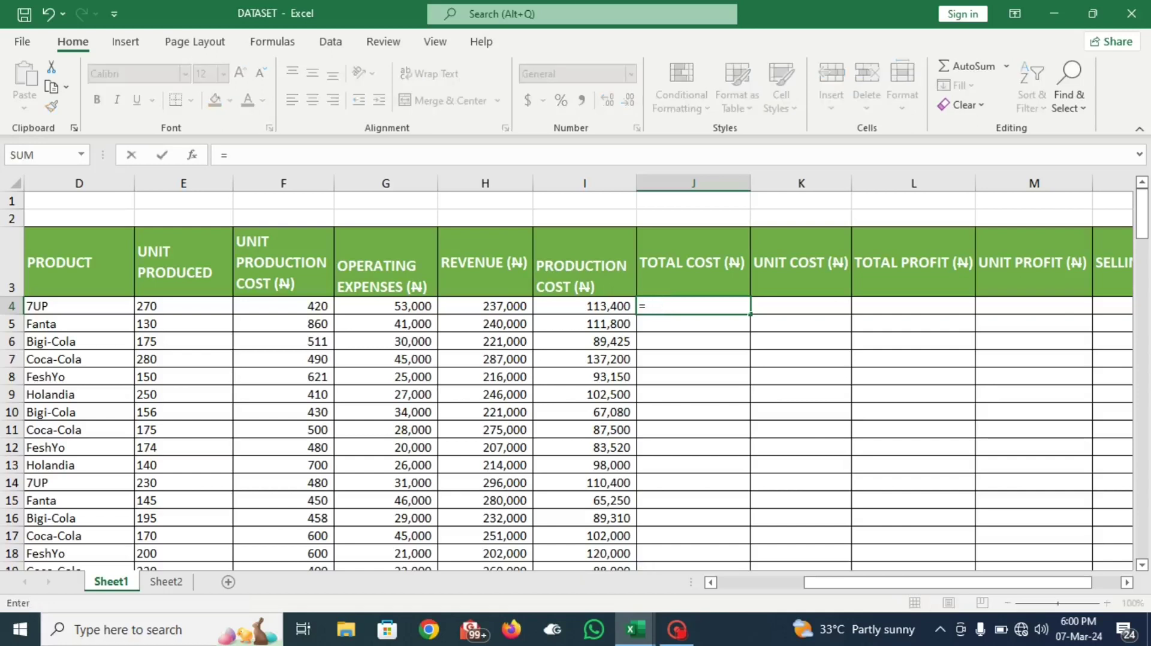
key(Left)
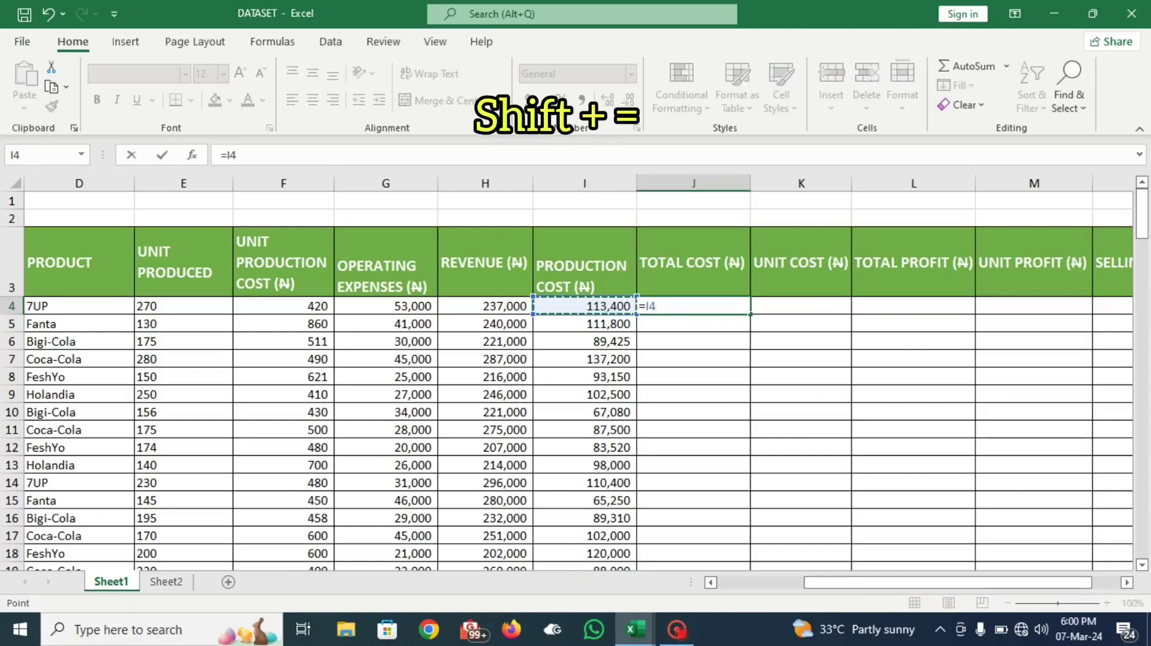
text(+)
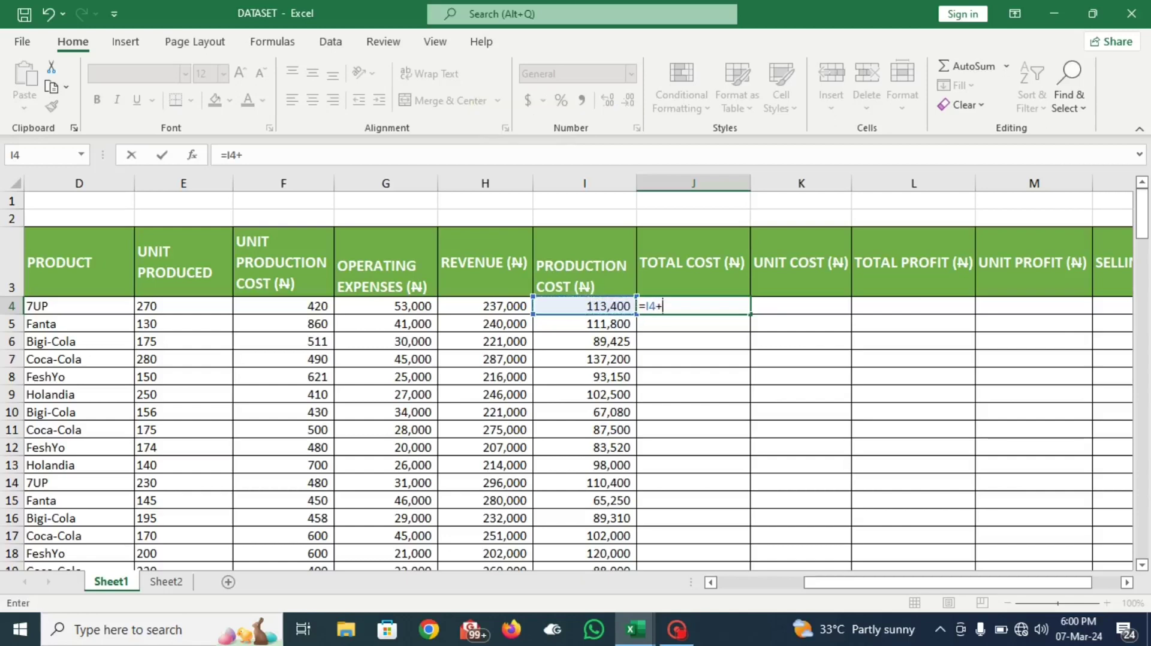
key(Left)
key(Left)
key(Left)
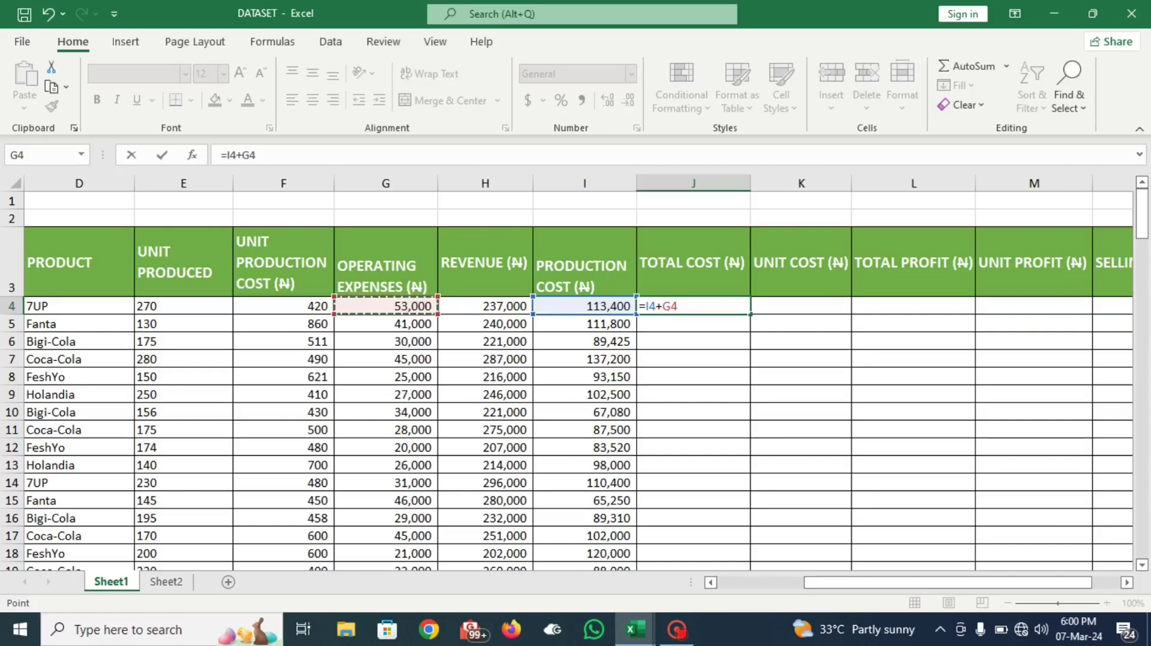
key(Return)
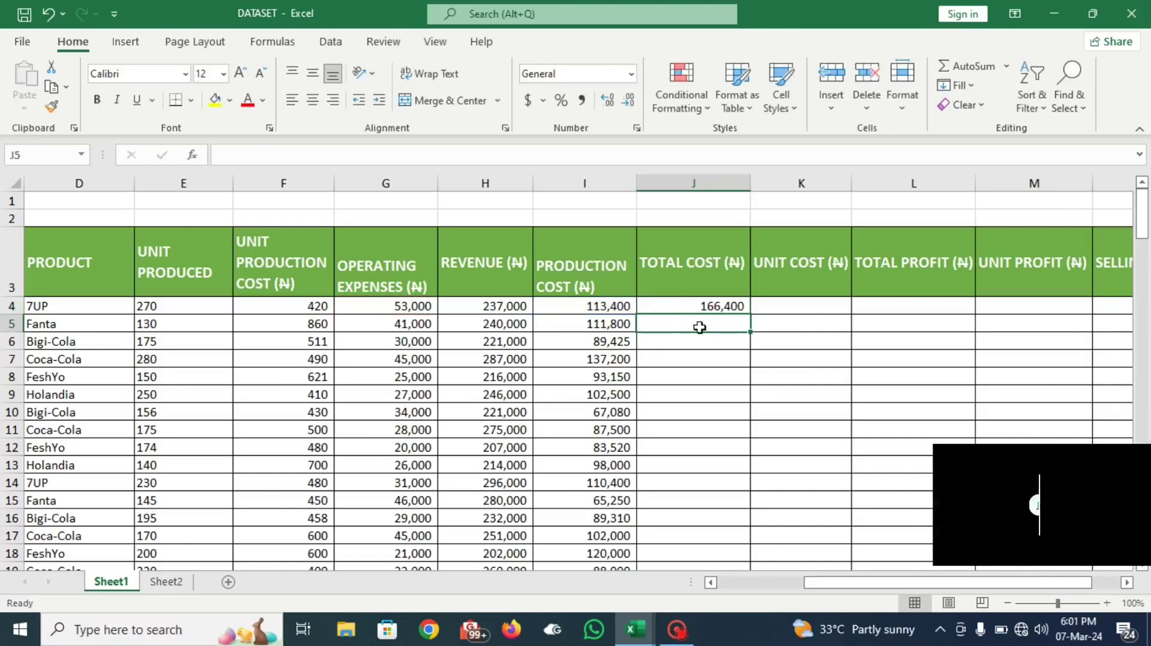
double_click(674, 304)
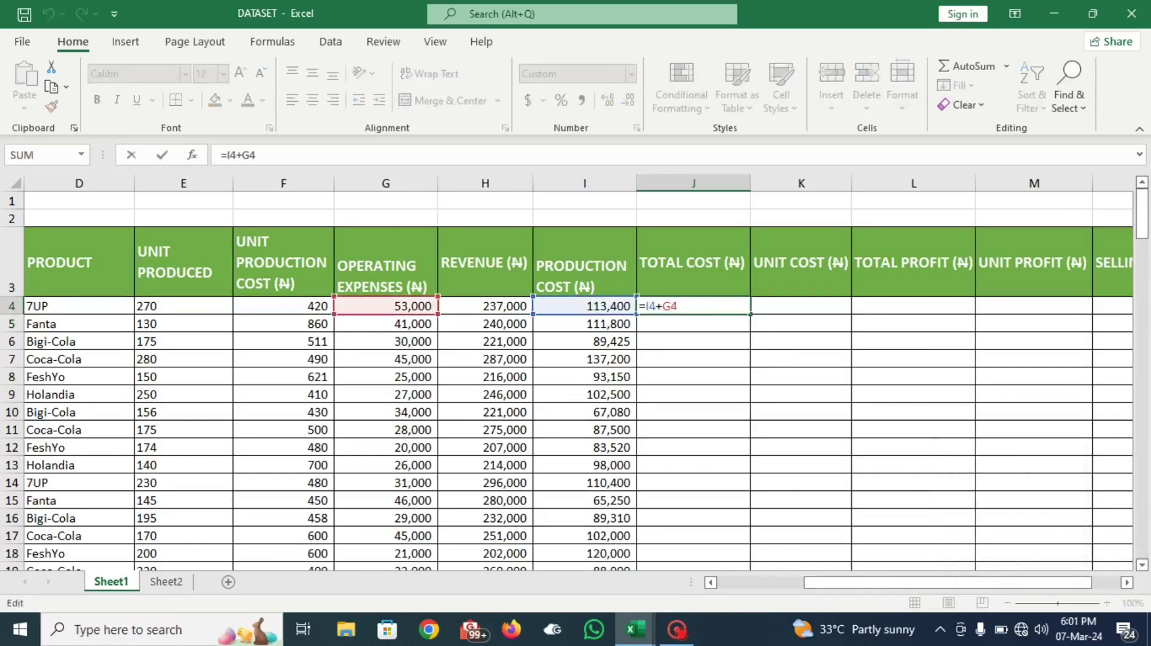
key(Return)
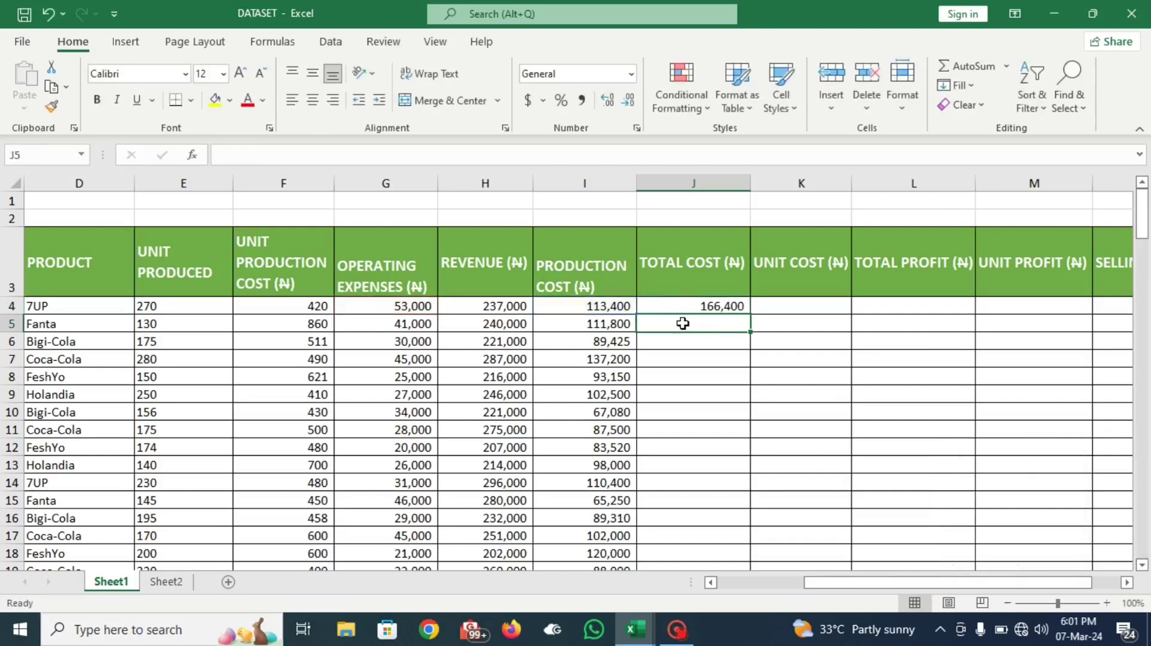
click(717, 305)
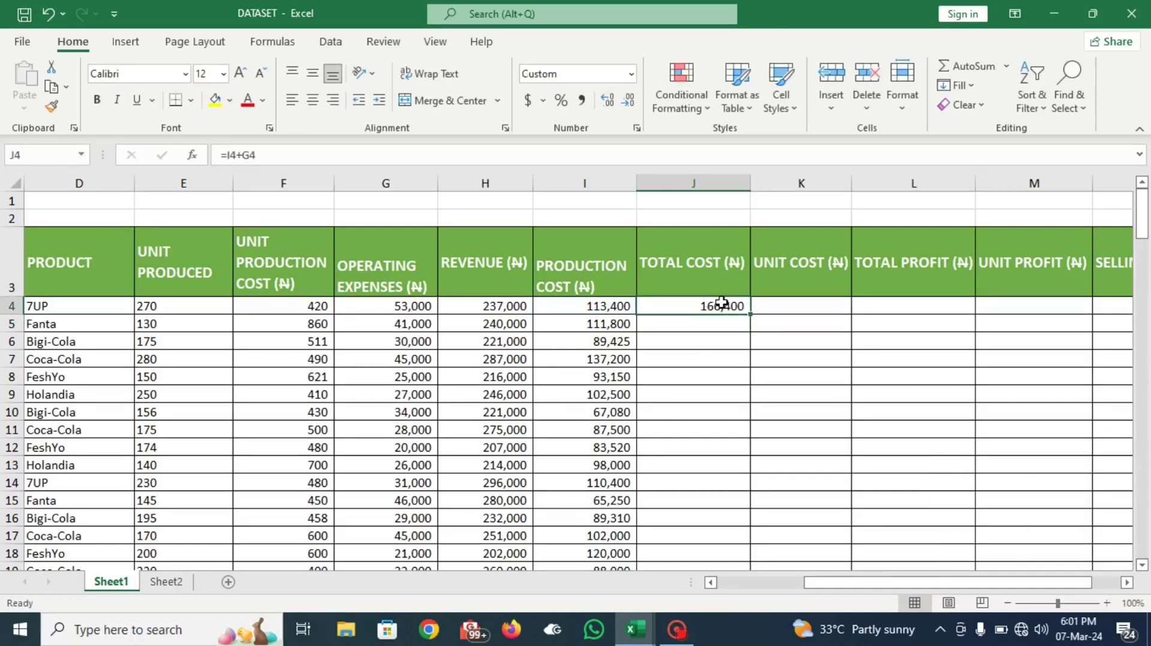
double_click(752, 312)
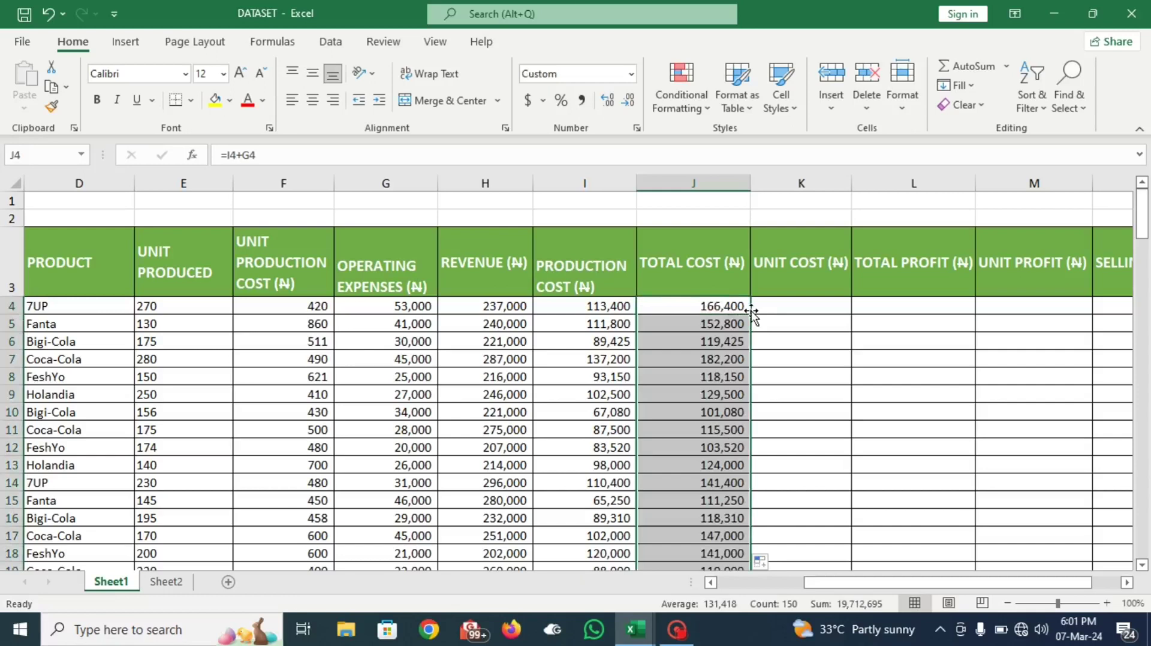
Calculate the unit cost in K4 with the formula =J4/E4 and fill it down the UNIT COST column for all records.
key(Right)
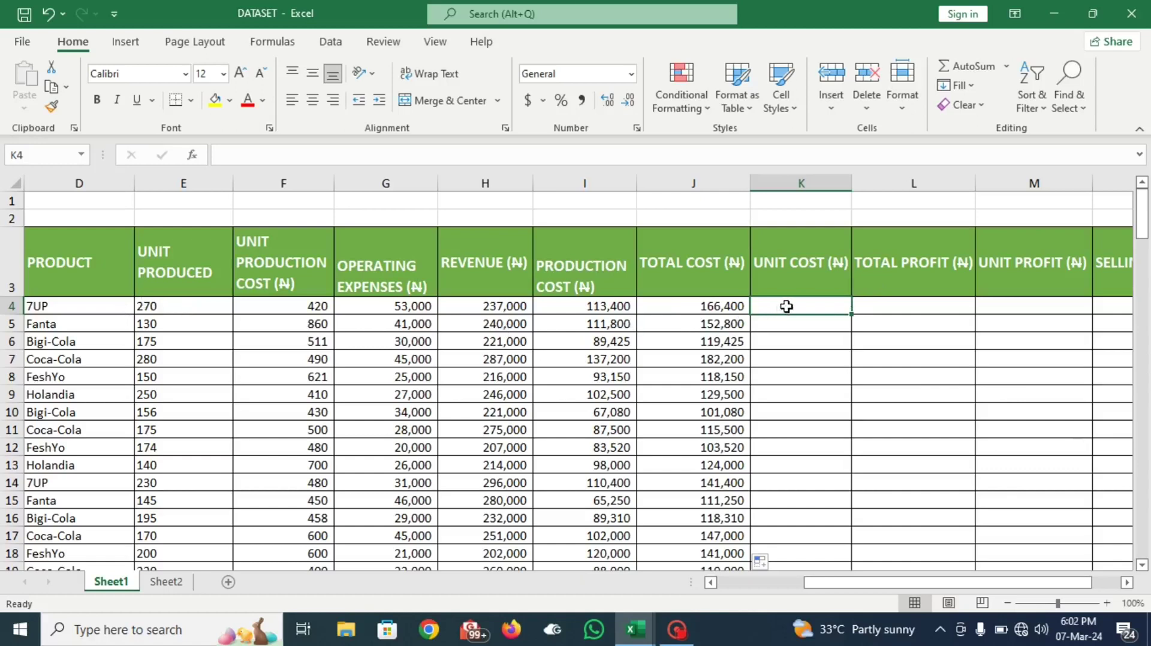
text(=)
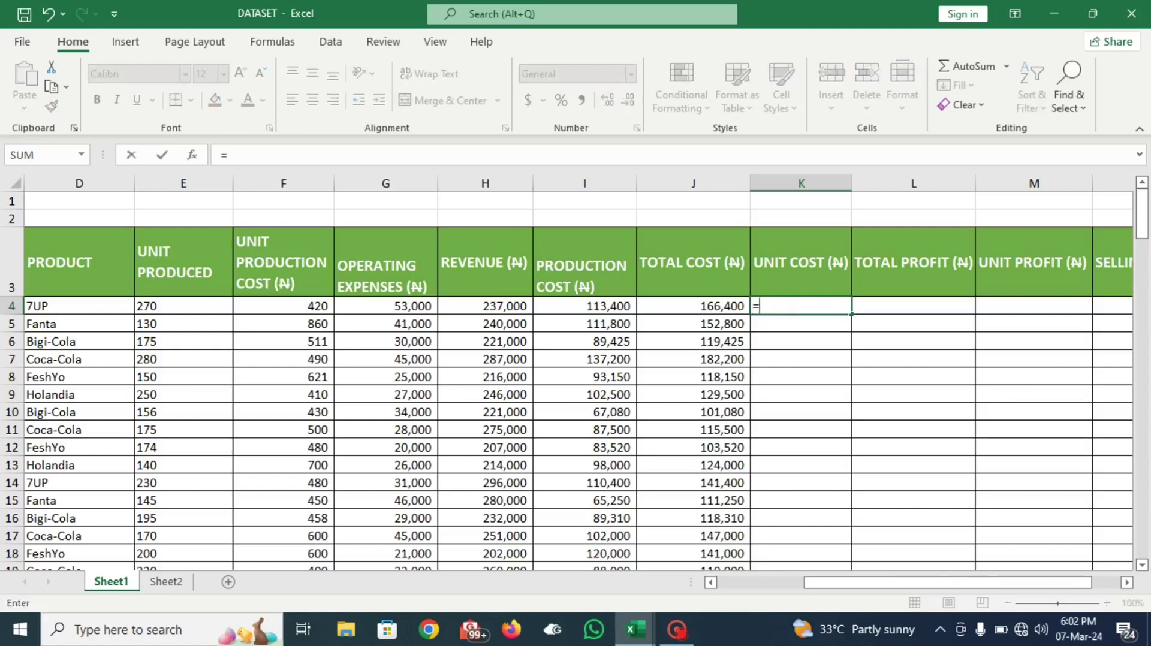
key(Left)
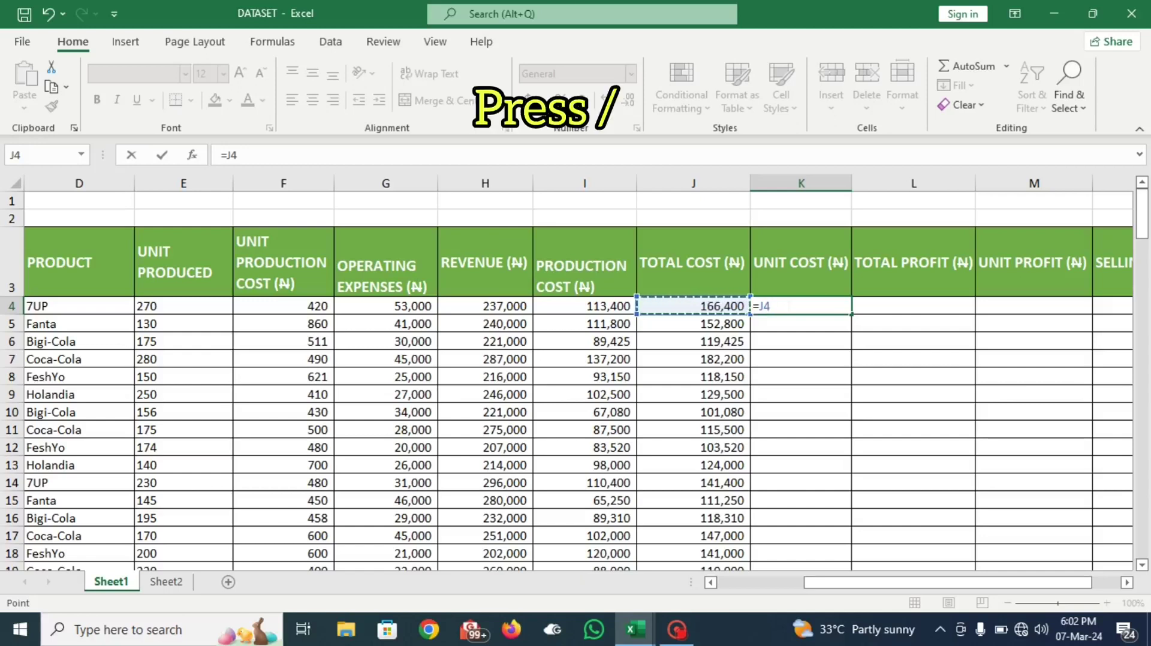
text(/)
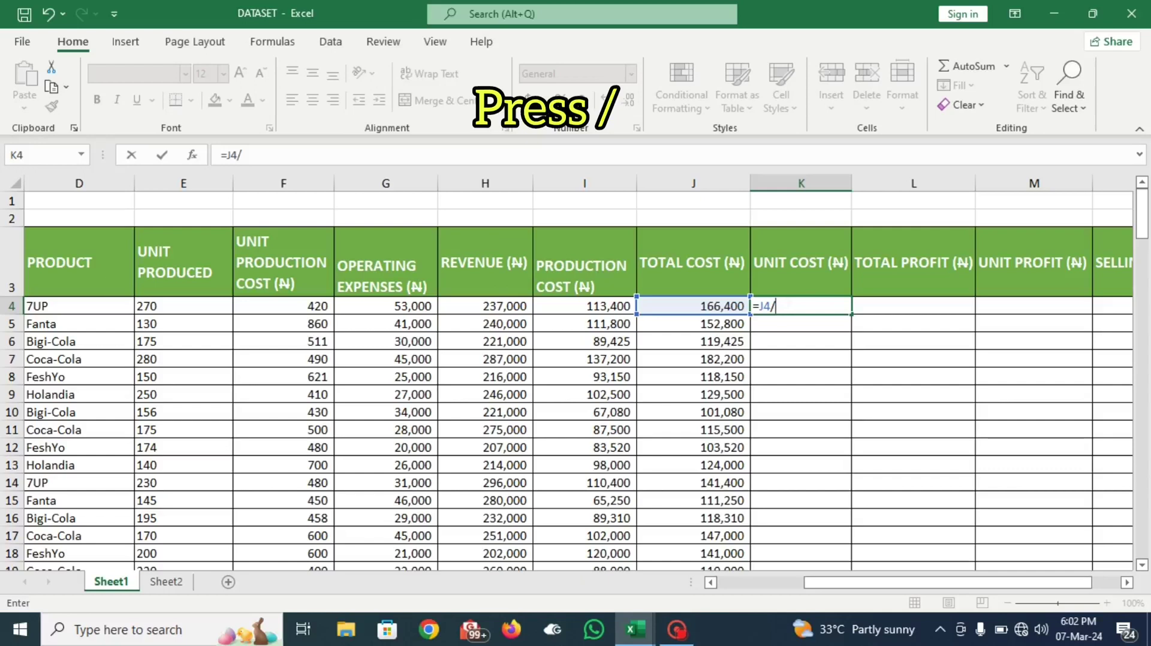
key(Left)
key(Left)
key(Left)
key(Left)
key(Left)
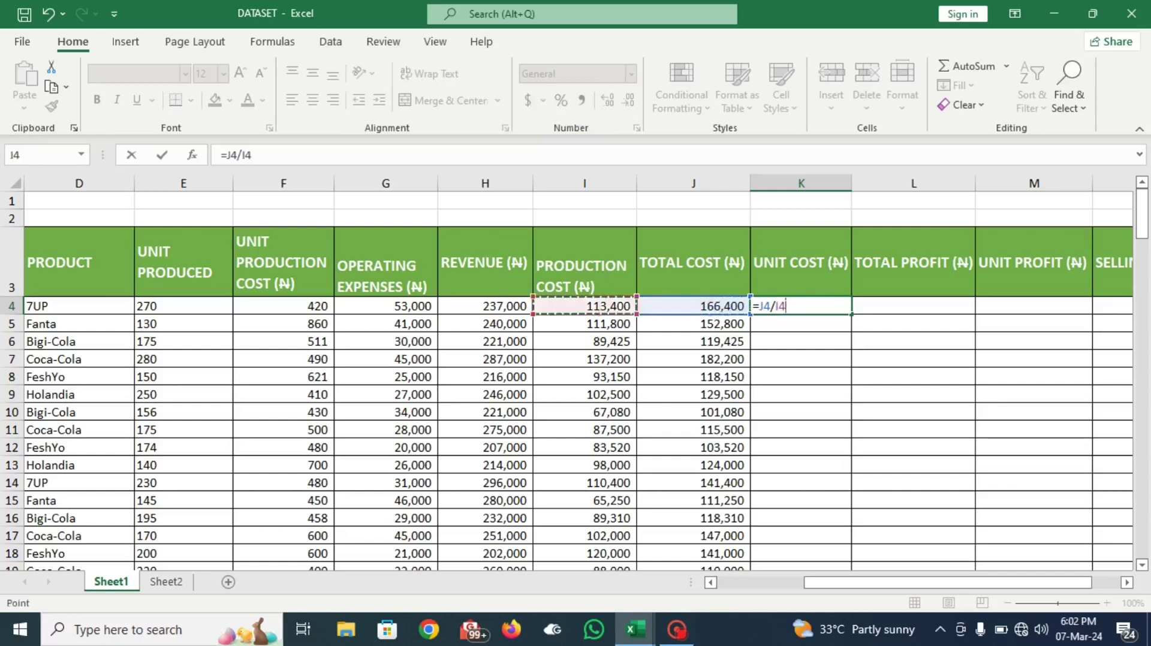
key(Left)
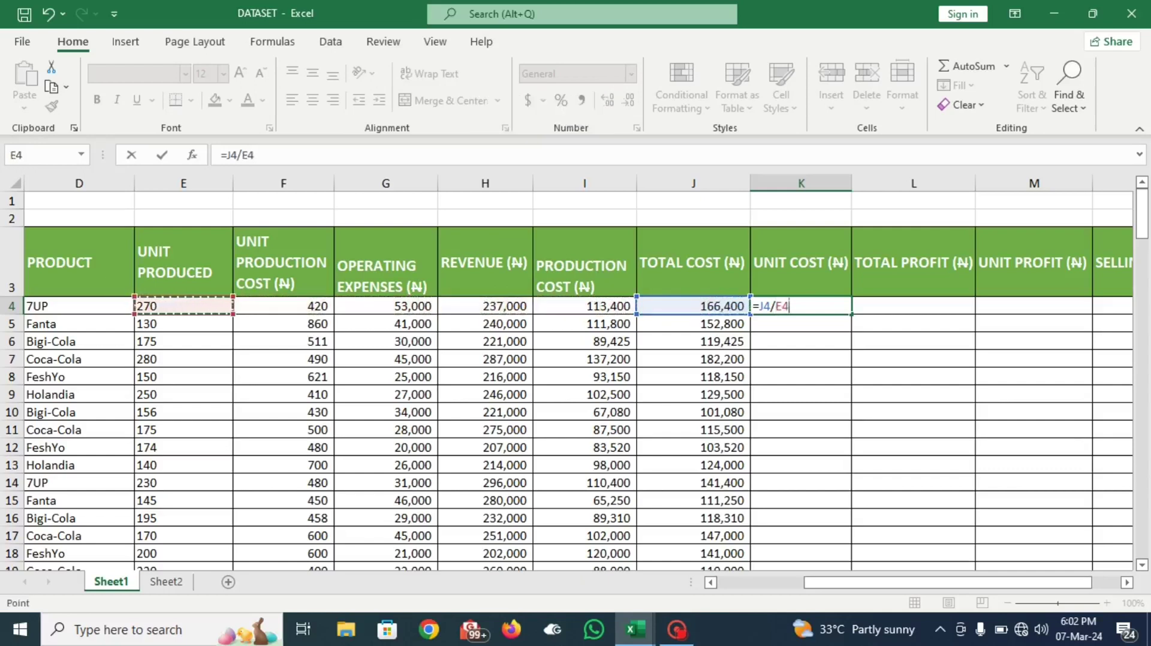
key(Return)
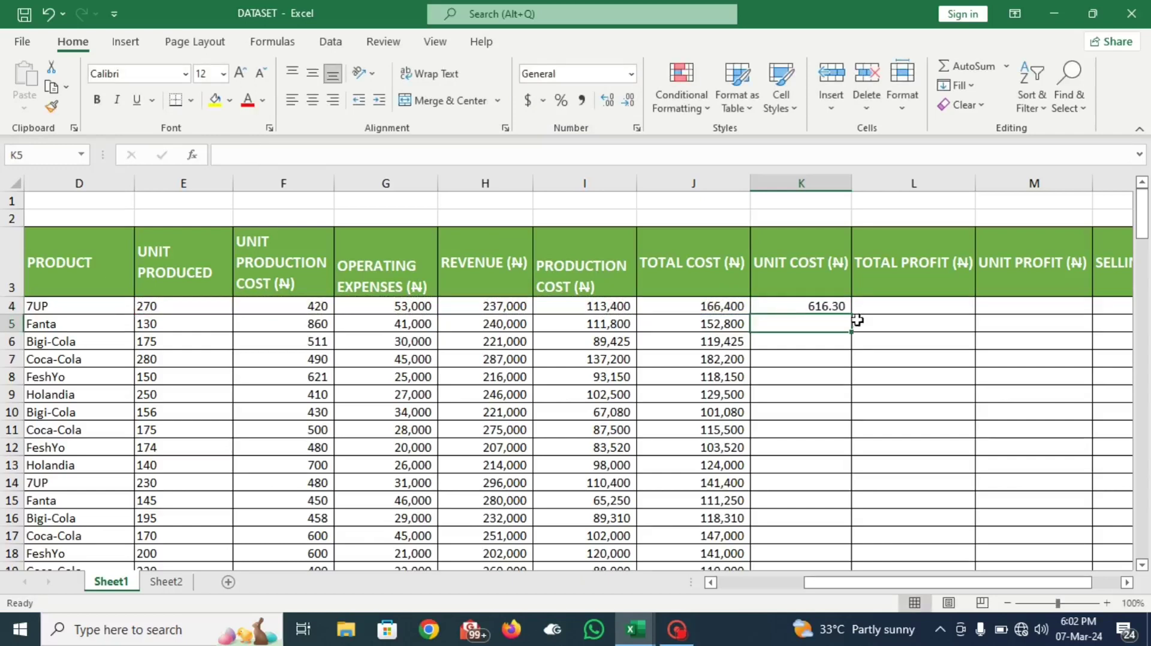
click(806, 307)
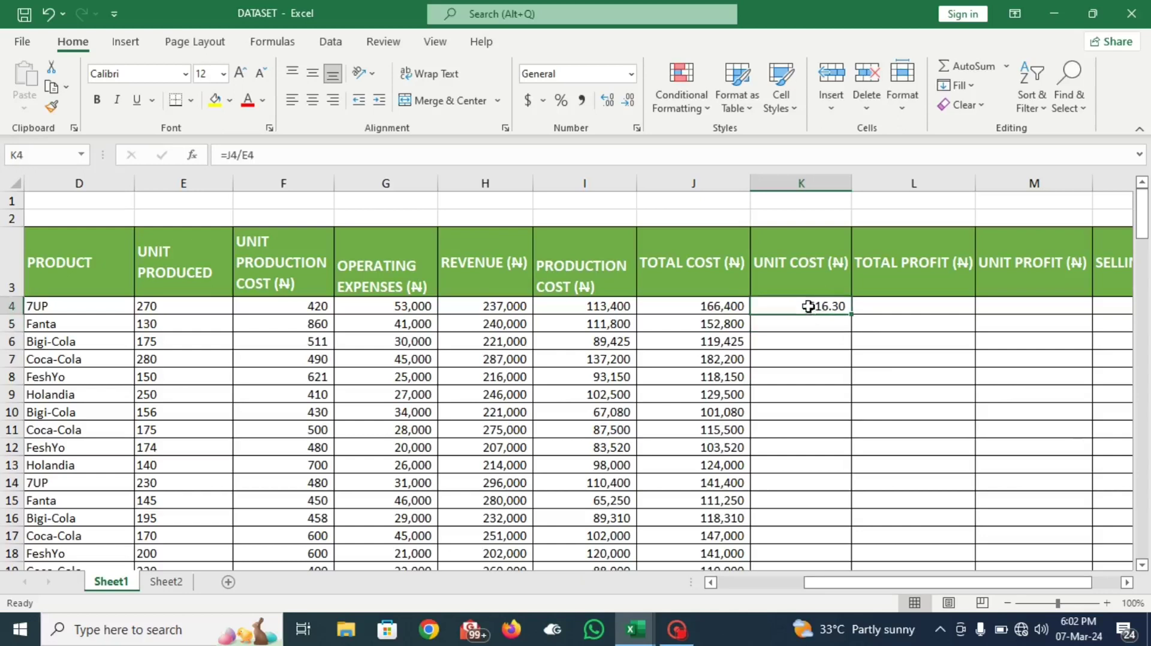
double_click(852, 314)
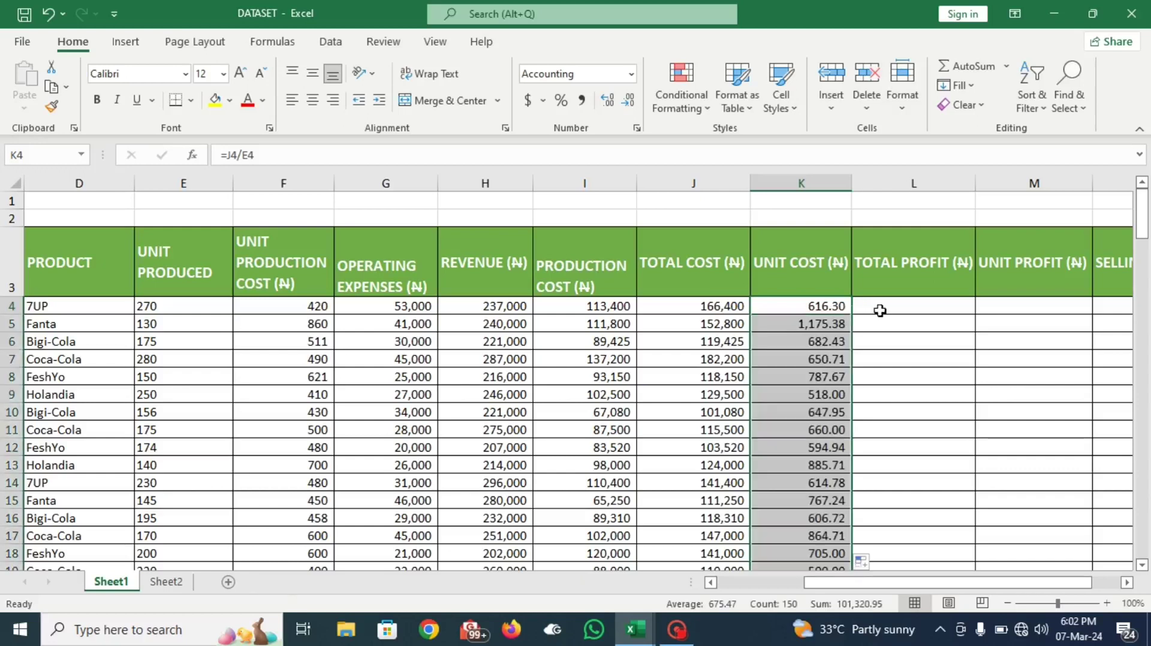
Calculate the total profit in L4 with the formula =H4-J4 and fill it down the TOTAL PROFIT column for all records.
click(916, 310)
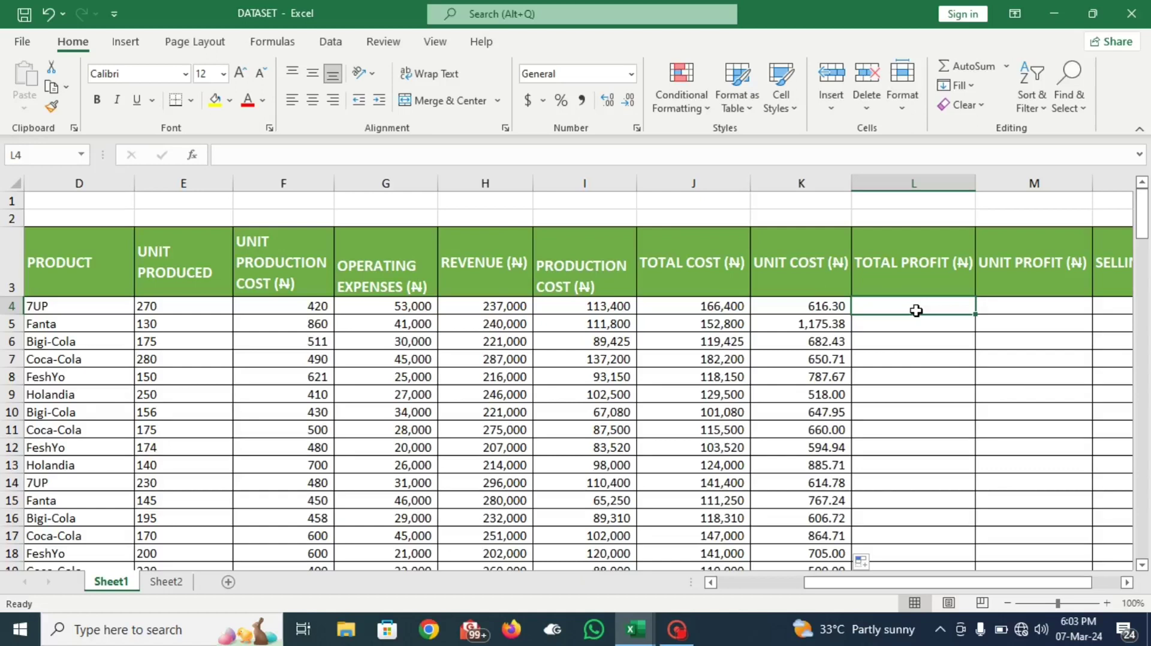
text(=)
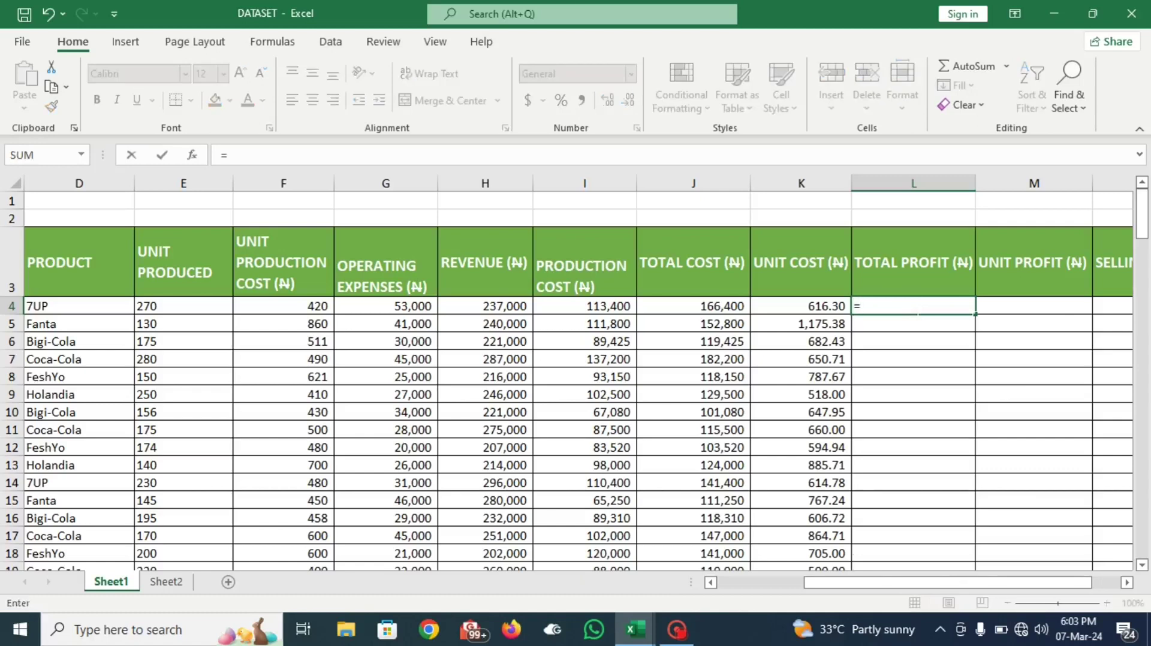
key(Left)
key(Left)
key(Left)
key(Left)
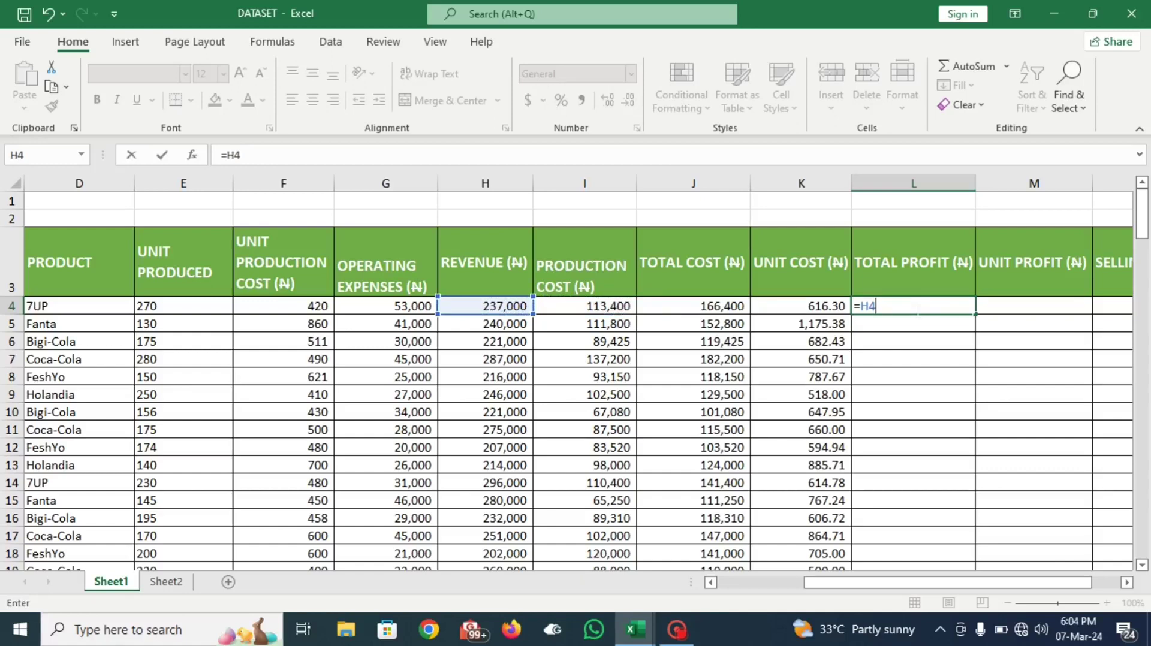
text(-)
text(J4)
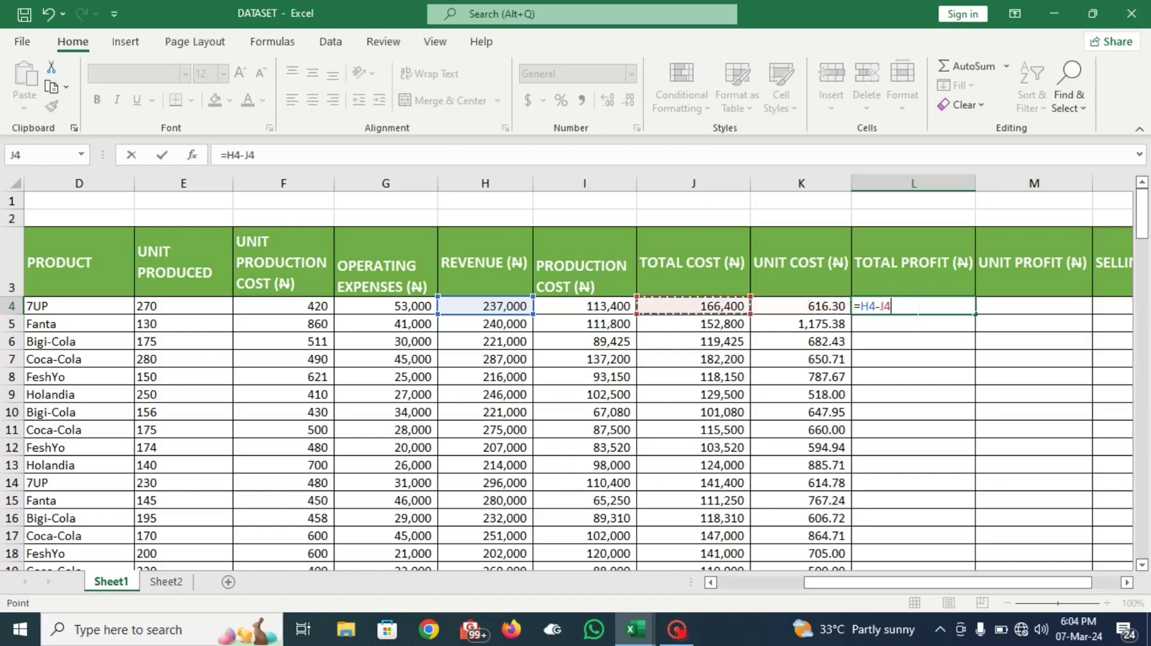
key(Return)
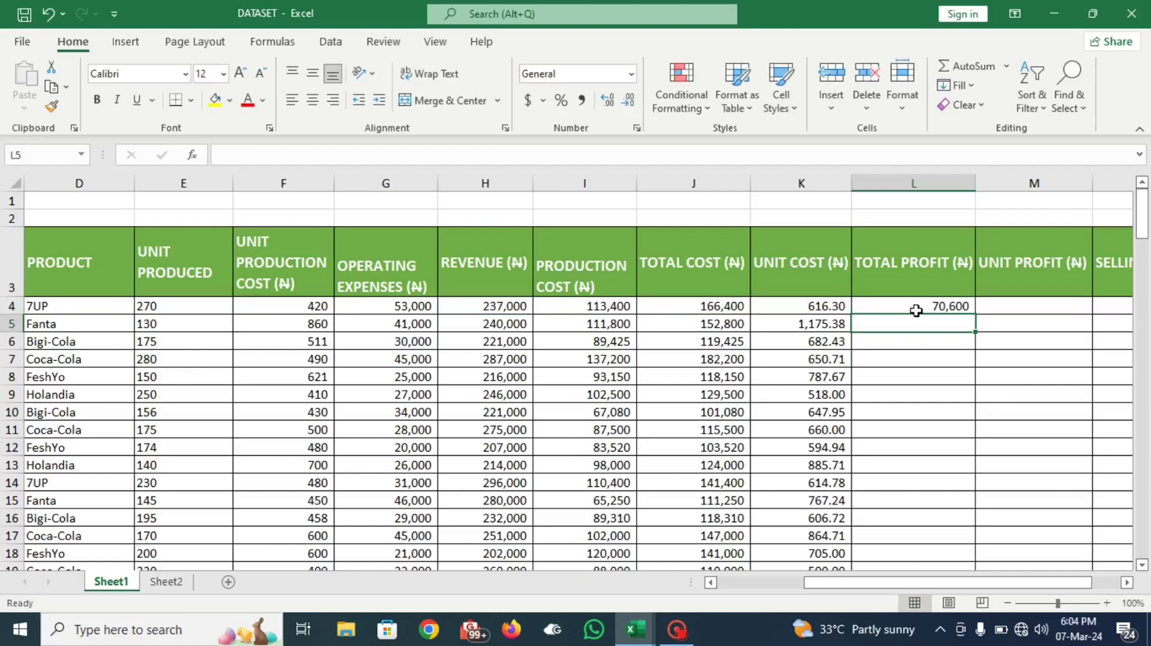
click(915, 310)
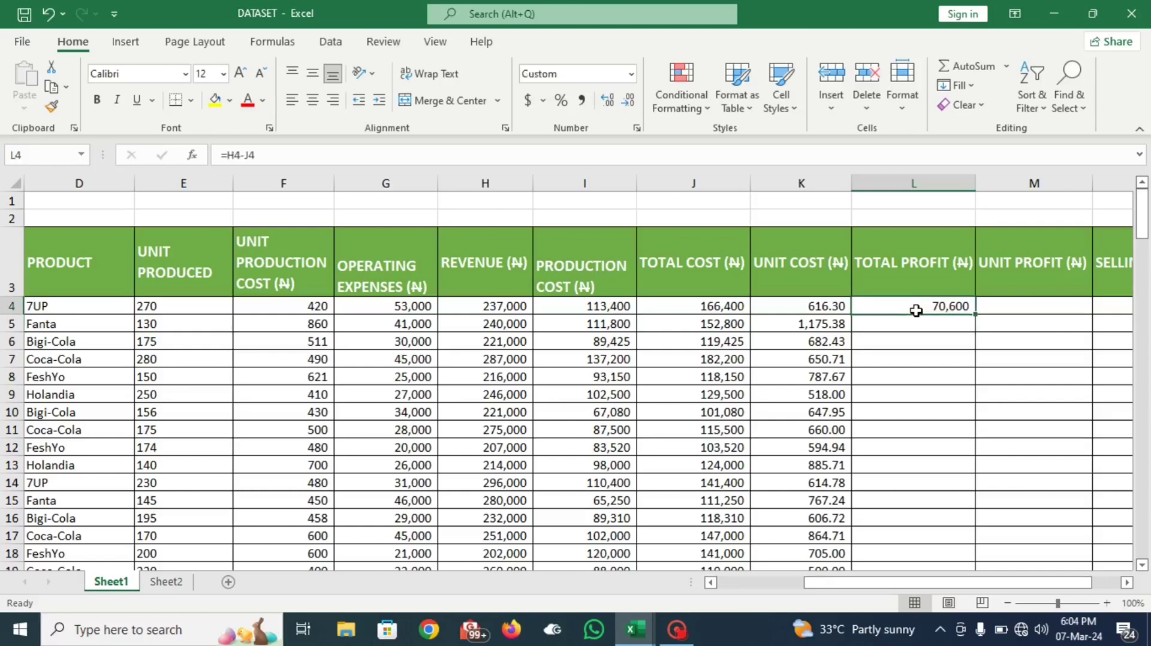
double_click(974, 313)
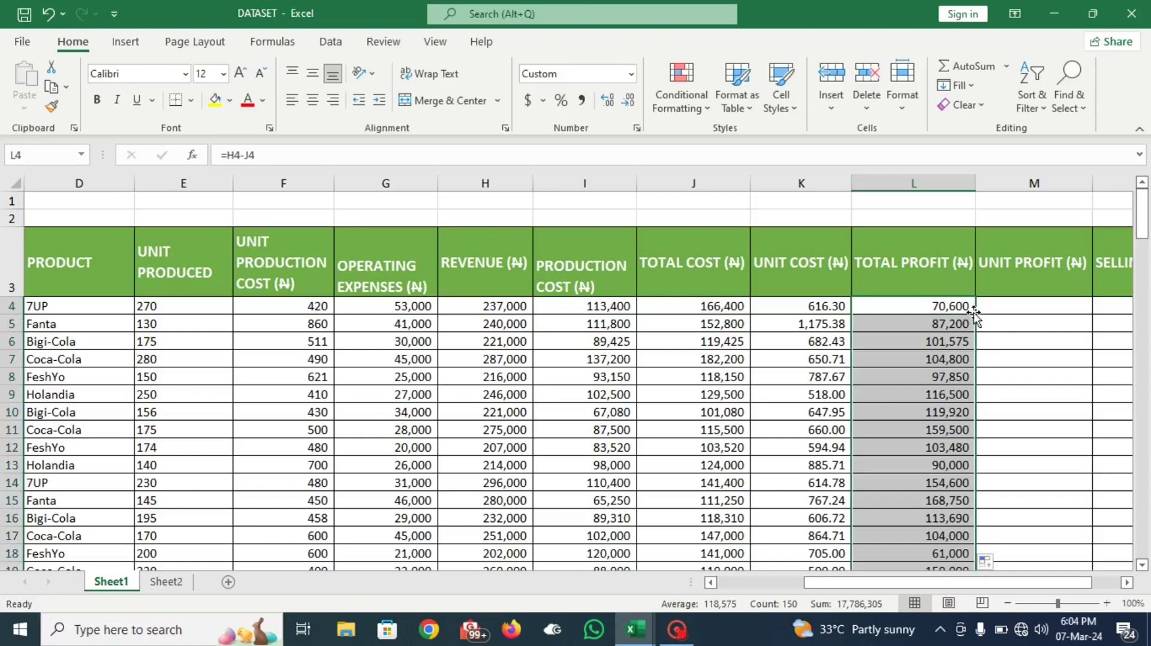
Calculate the unit profit in M4 with the formula =L4/E4 and fill it down the UNIT PROFIT column for all records.
key(Right)
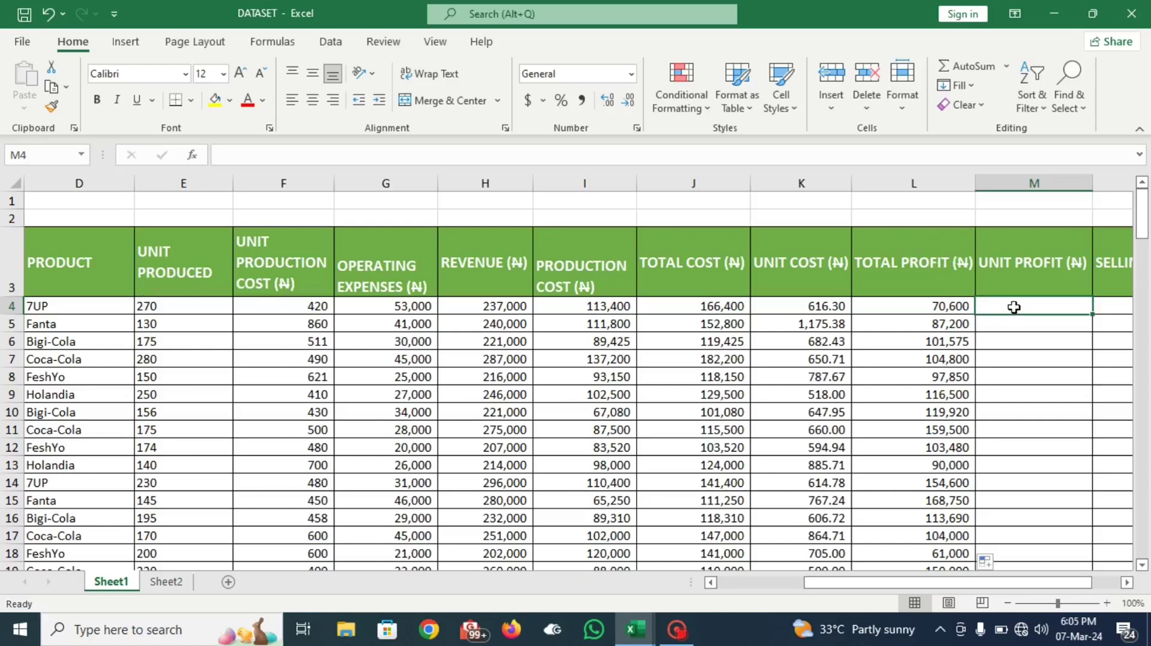
text(=)
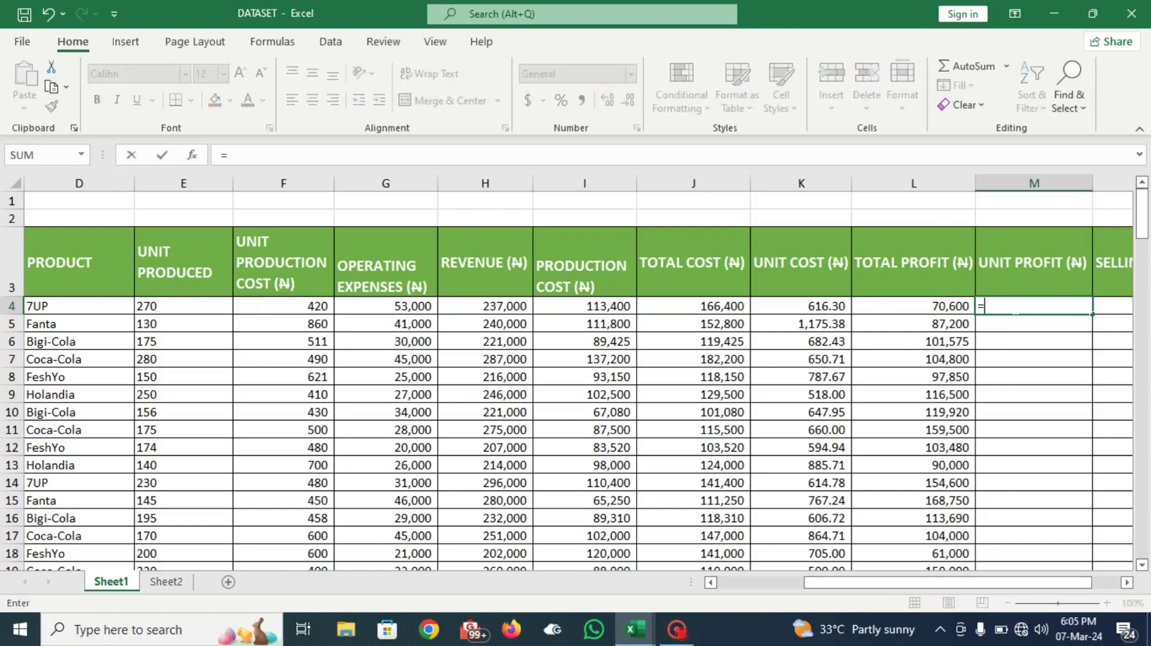
key(Left)
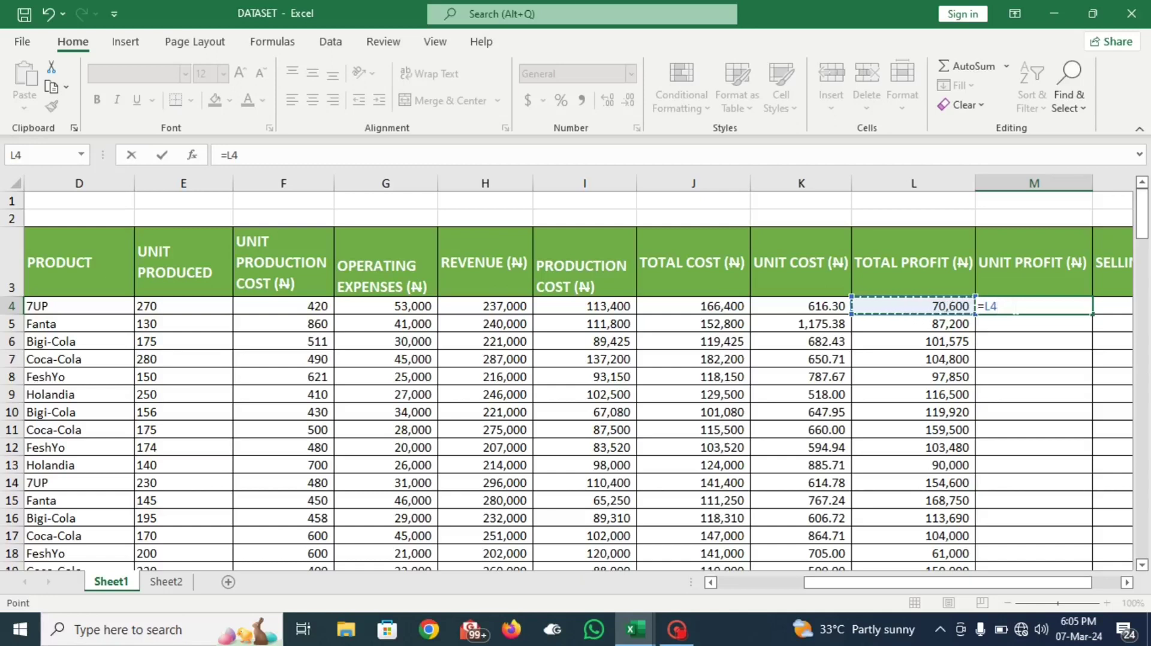
text(/)
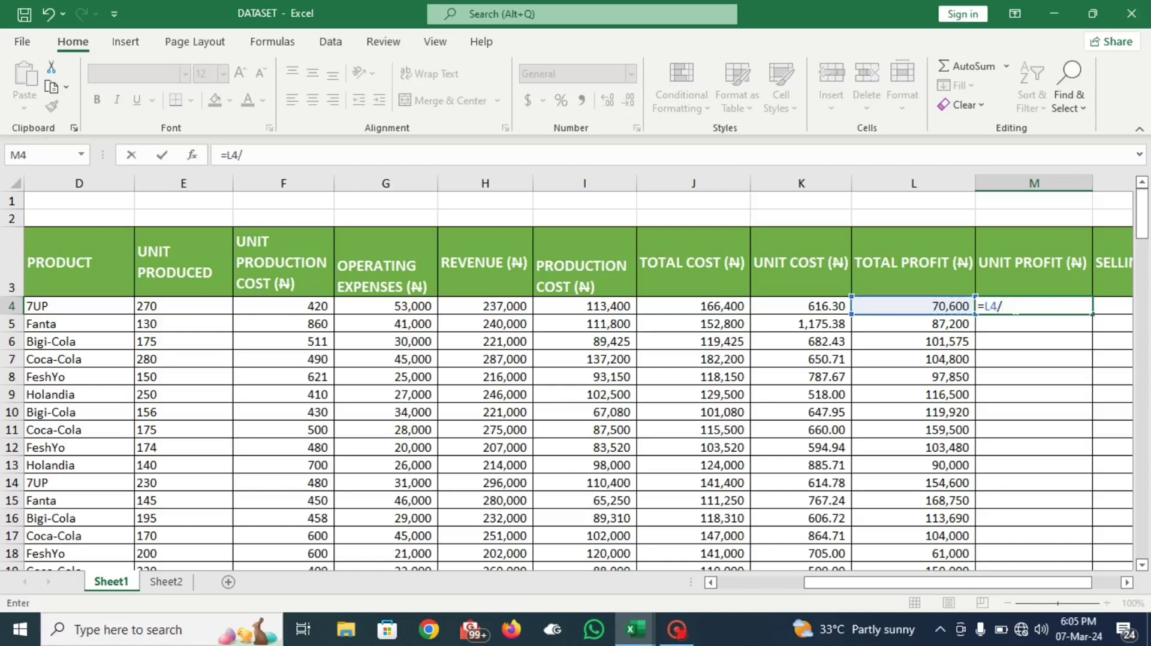
key(Left)
key(Left)
key(Left)
key(Left)
key(Left)
key(Left)
key(Left)
key(Left)
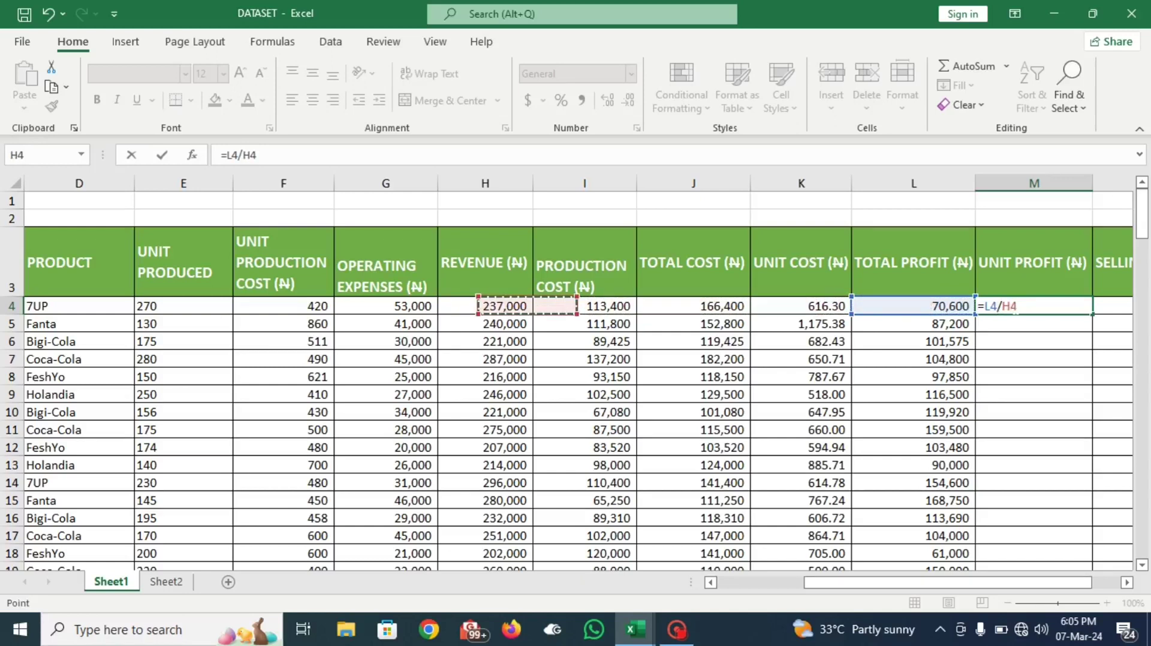
key(Right)
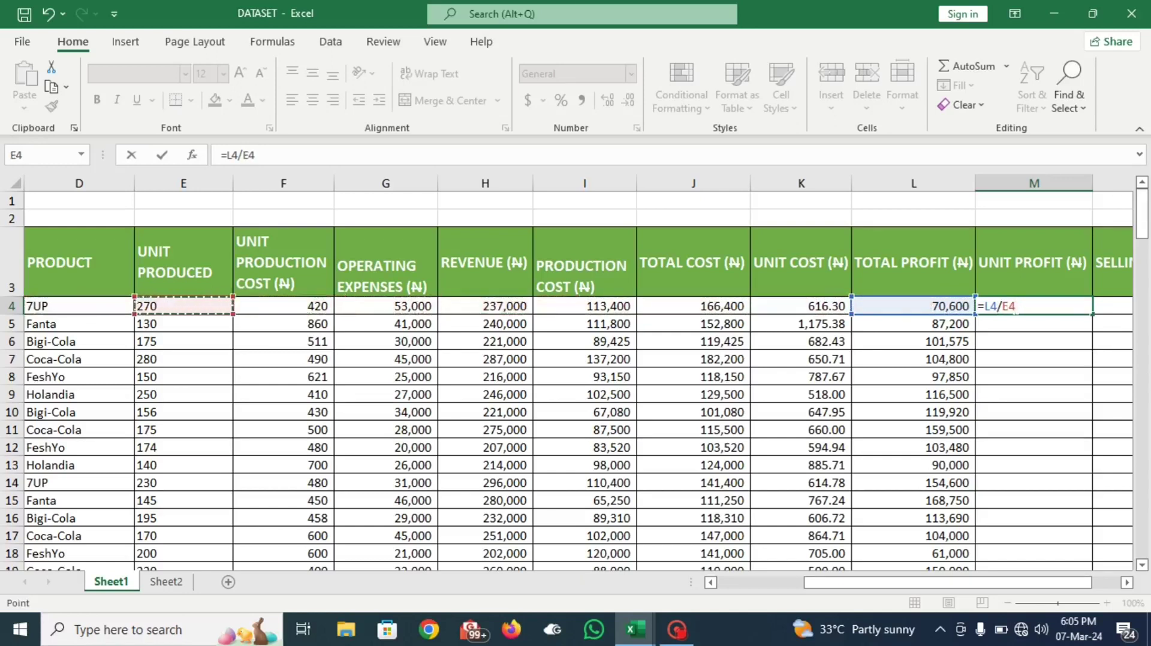
key(Return)
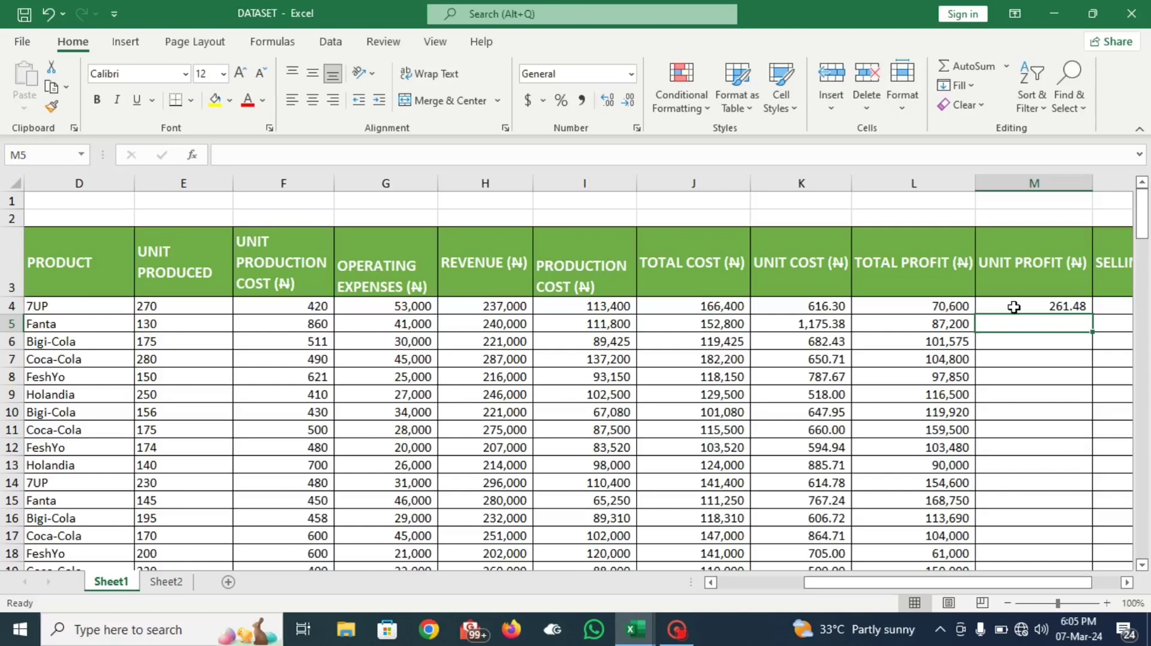
click(1013, 307)
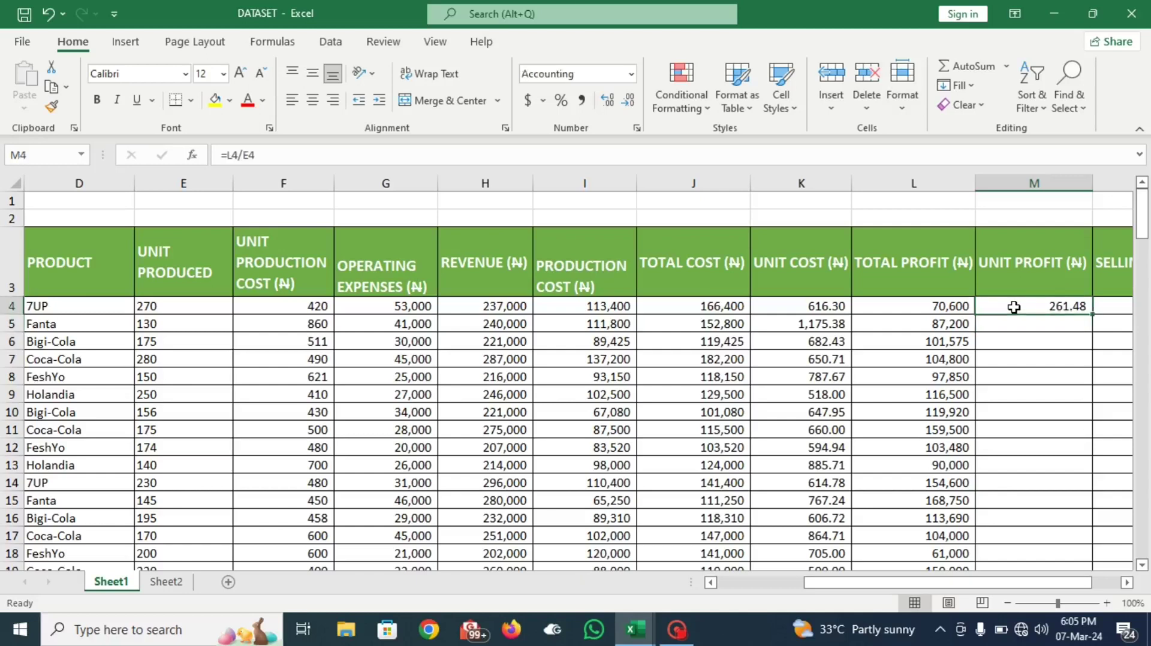
double_click(1092, 315)
click(1094, 314)
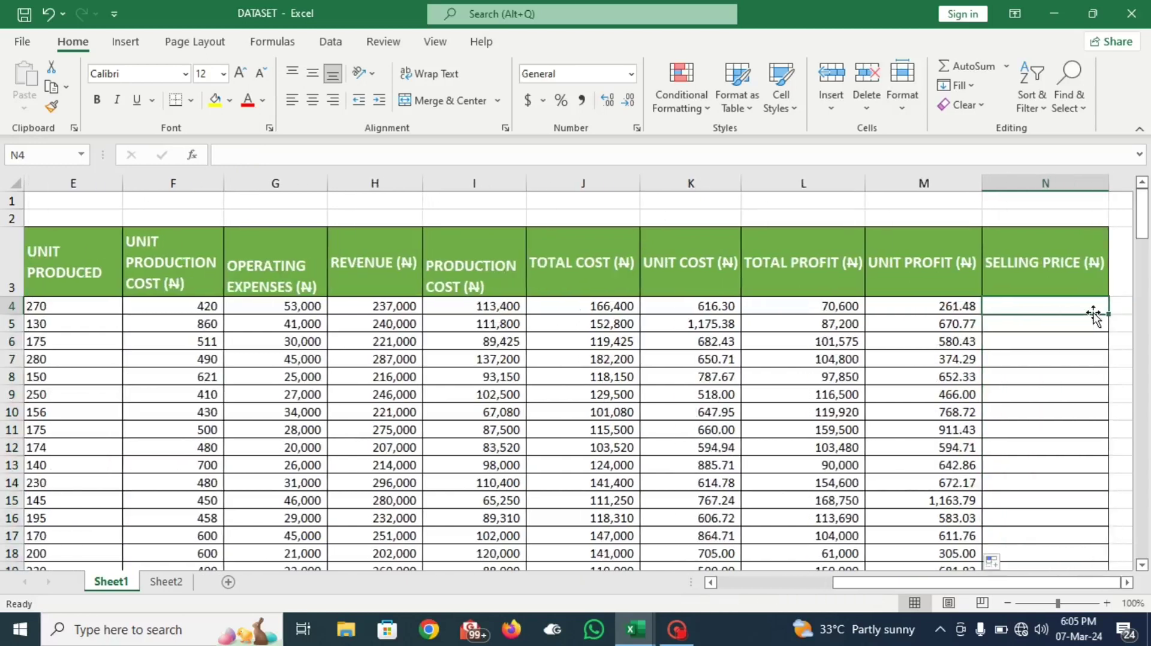
Calculate the selling price in N4 by dividing revenue by units produced with the formula =H4/E4.
key(Up)
key(Down)
key(Left)
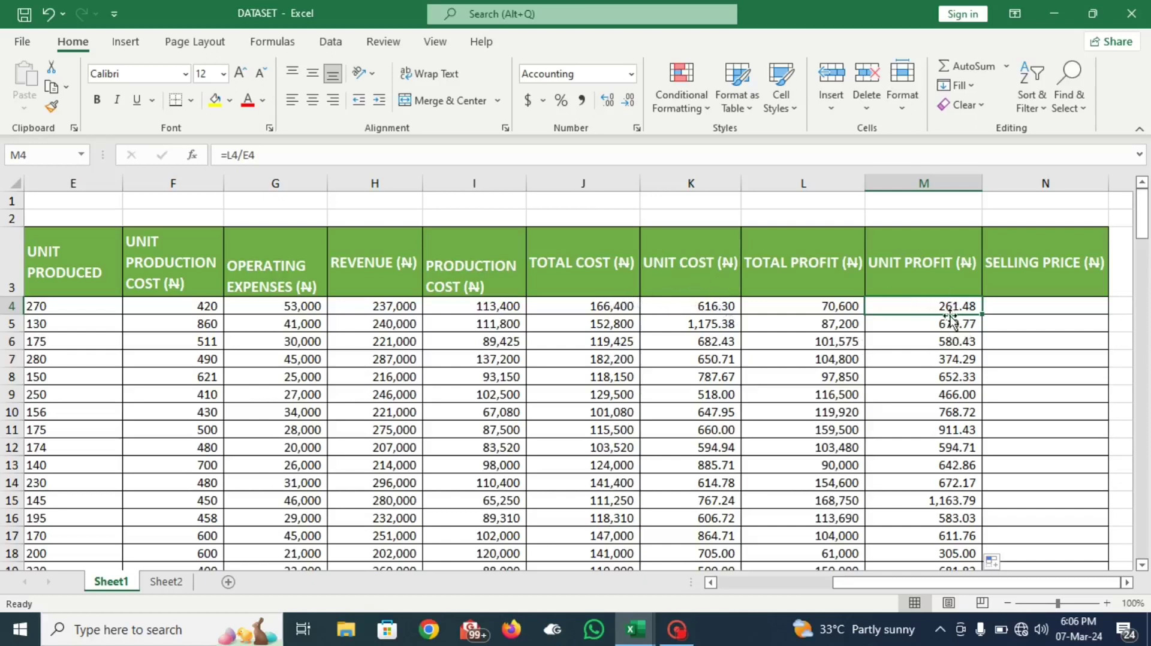
click(1000, 307)
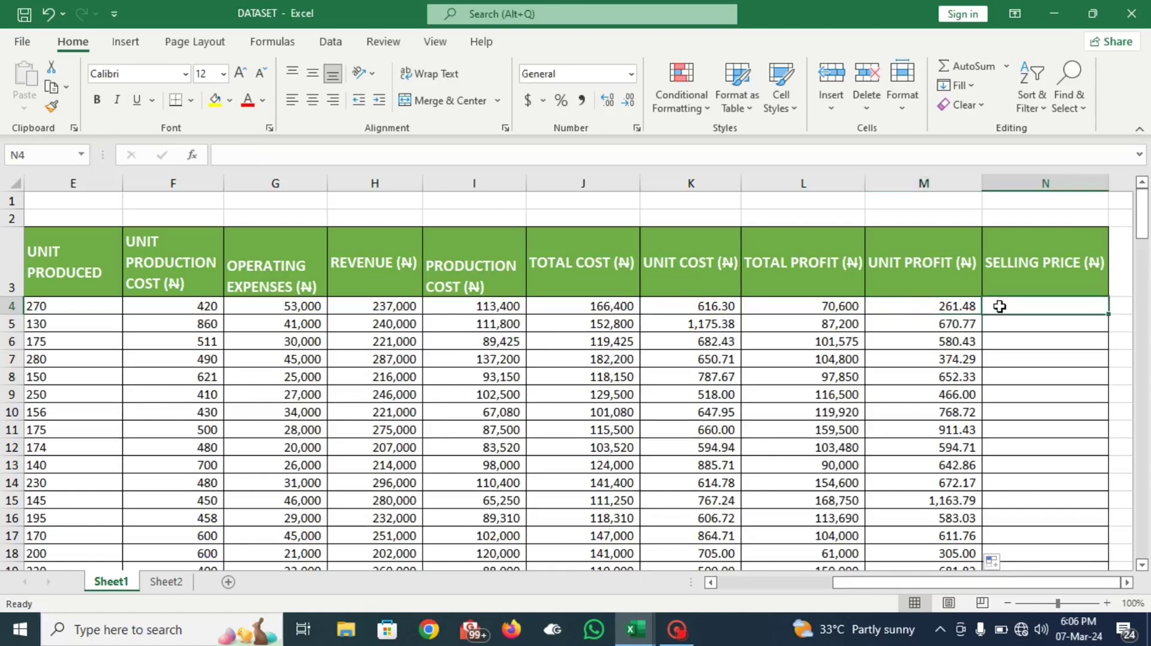
text(=)
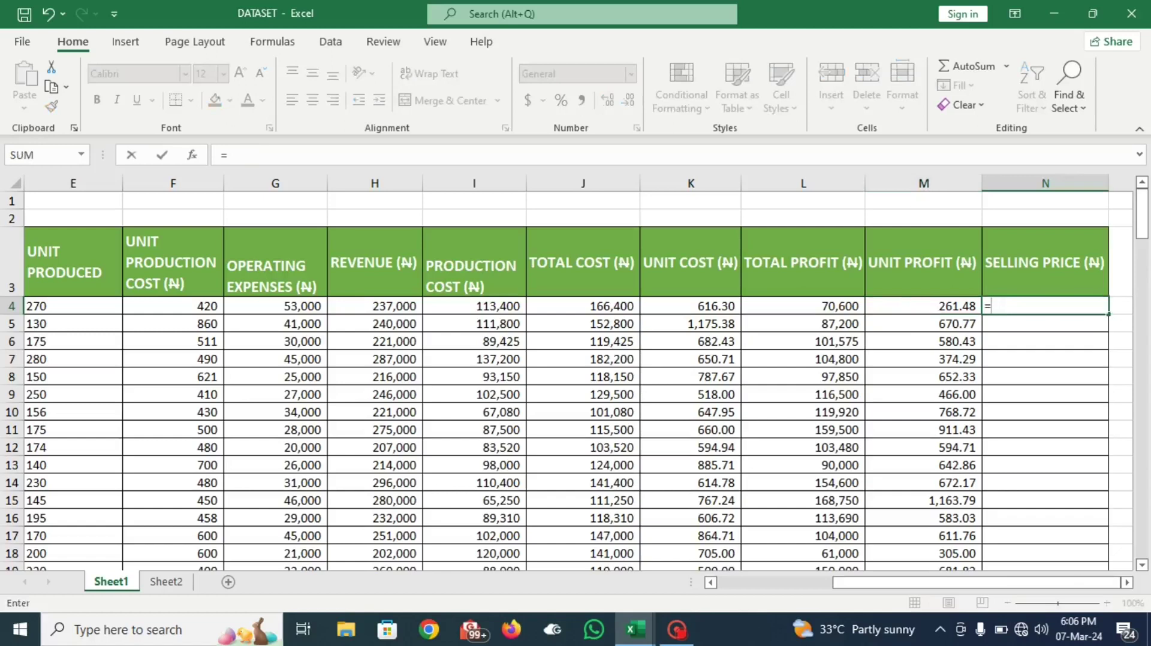
key(Left)
key(Left)
key(Left)
key(Left)
key(Left)
key(Left)
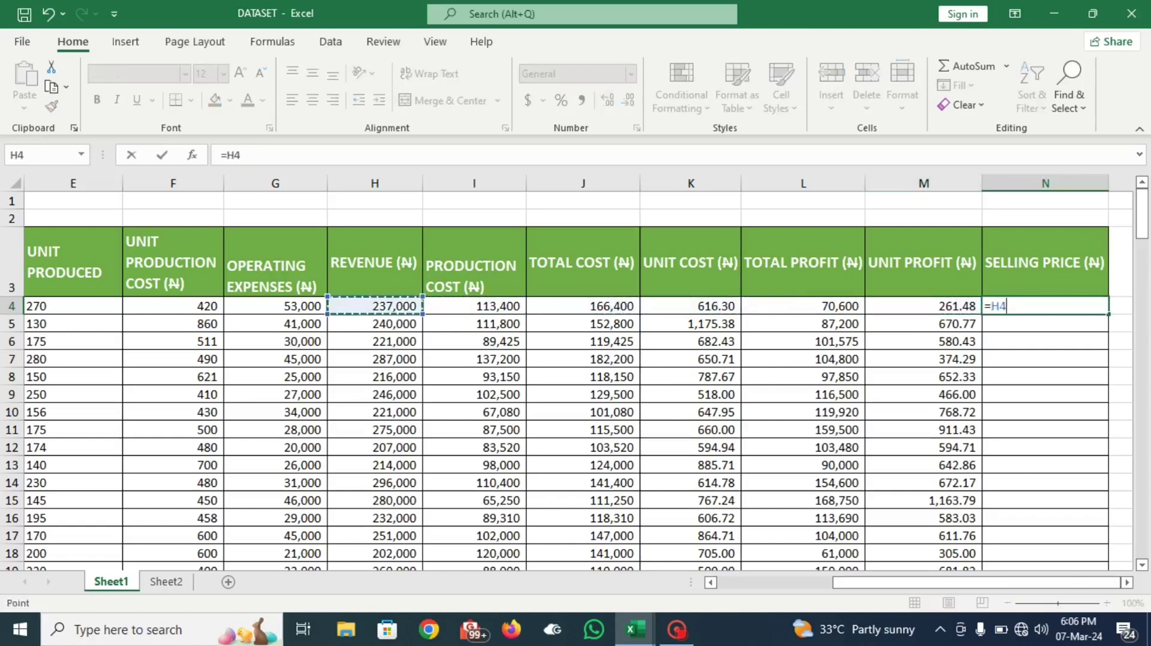
text(/)
key(Left)
key(Left)
key(Left)
key(Left)
key(Left)
key(Left)
key(Left)
key(Left)
key(Left)
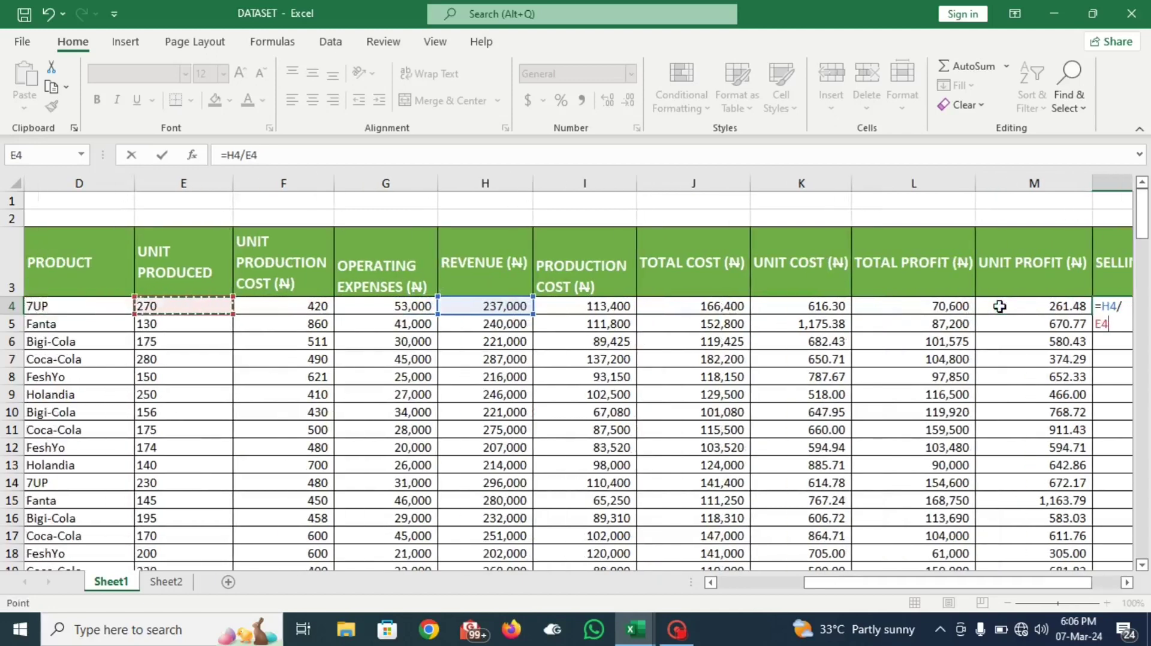
key(ctrl+Return)
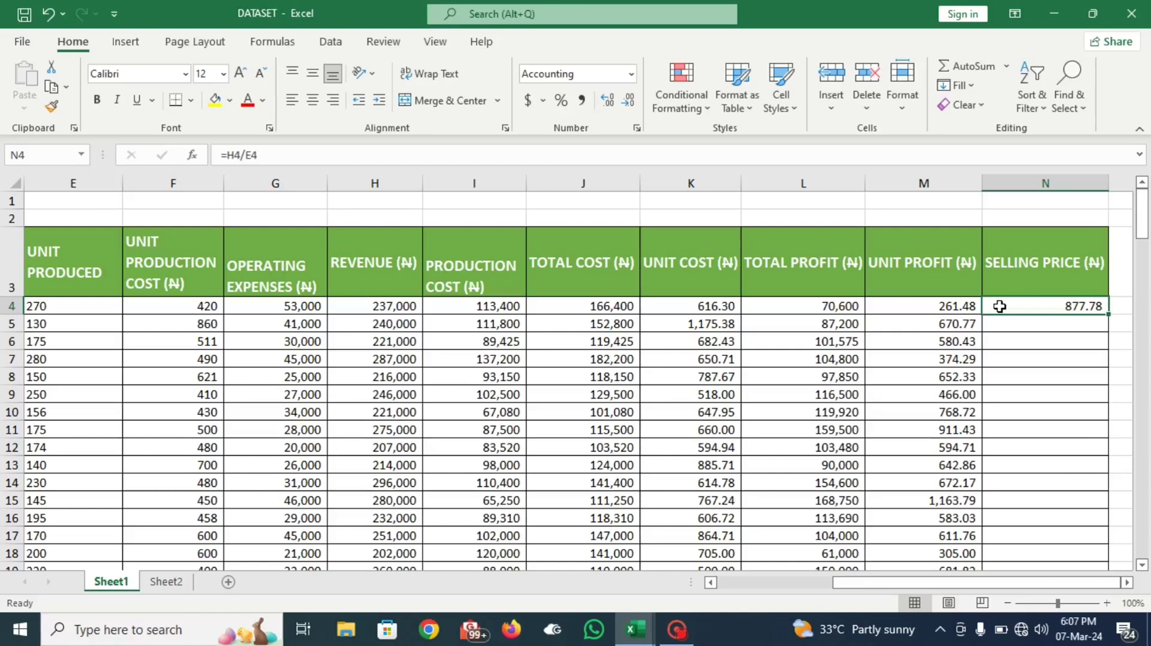
Replace the selling price formula in N4 with =K4+M4 to add unit cost and unit profit.
double_click(999, 307)
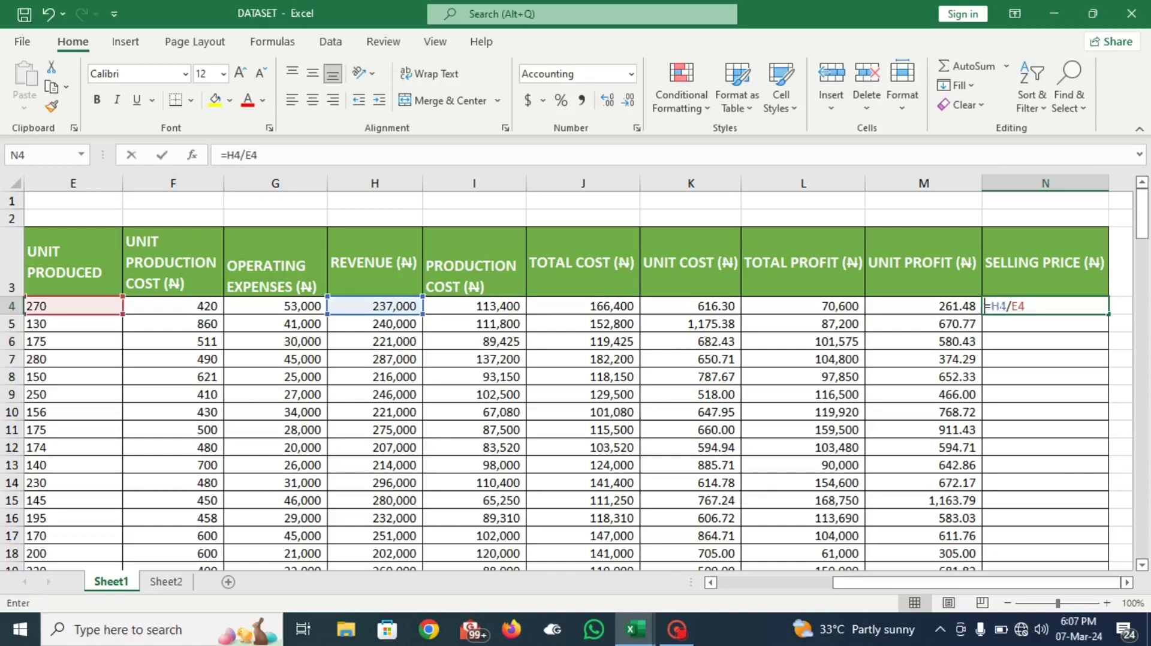
key(BackSpace)
key(BackSpace)
key(BackSpace)
key(BackSpace)
key(BackSpace)
key(BackSpace)
text(=)
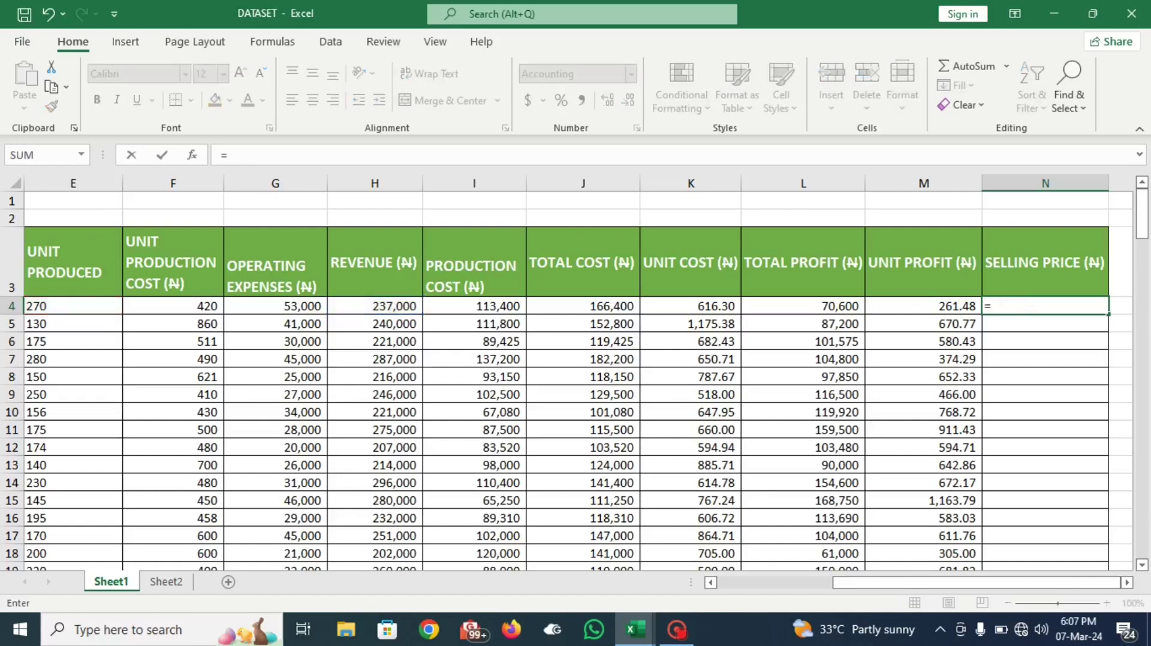
key(Left)
key(Left)
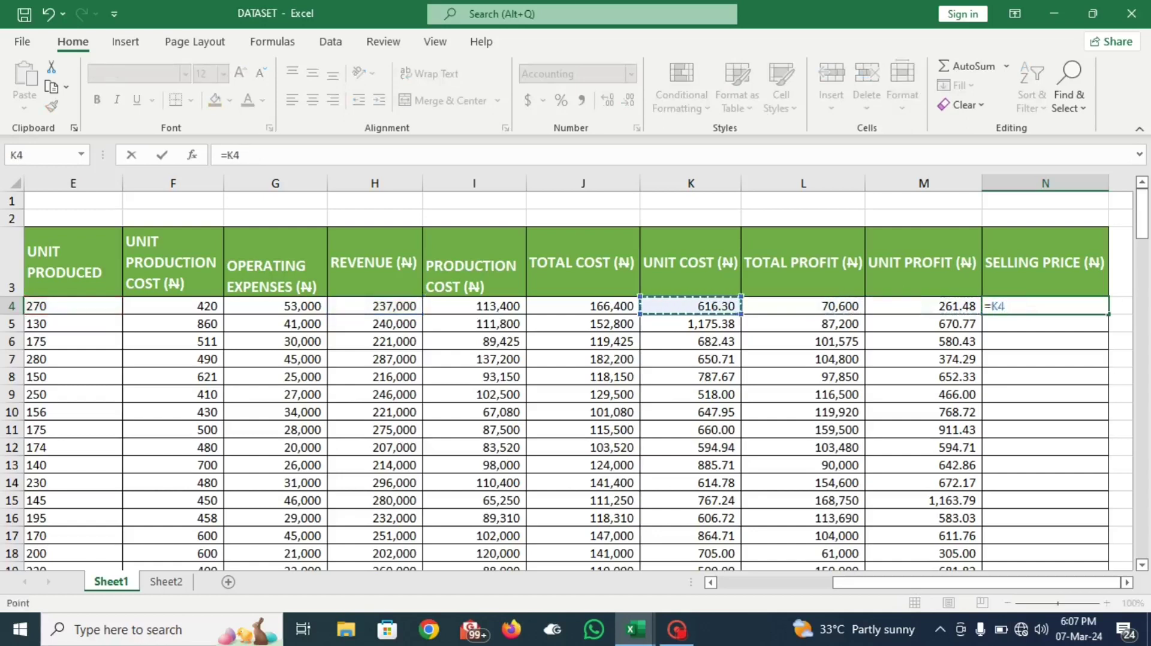
text(+)
key(Left)
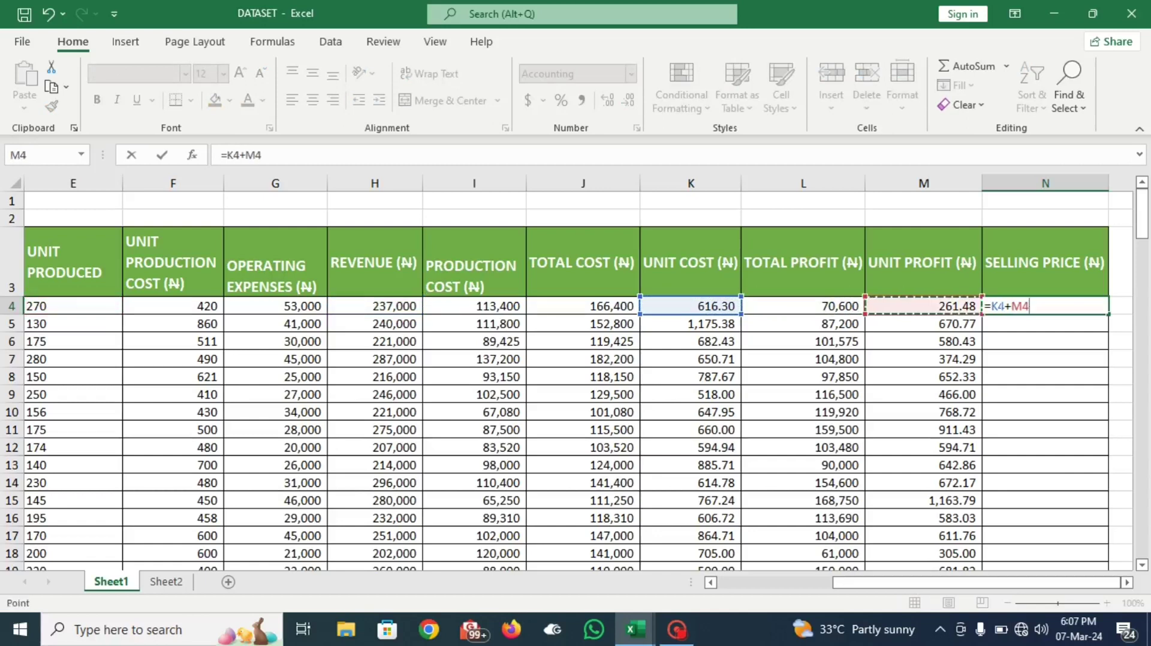
key(Return)
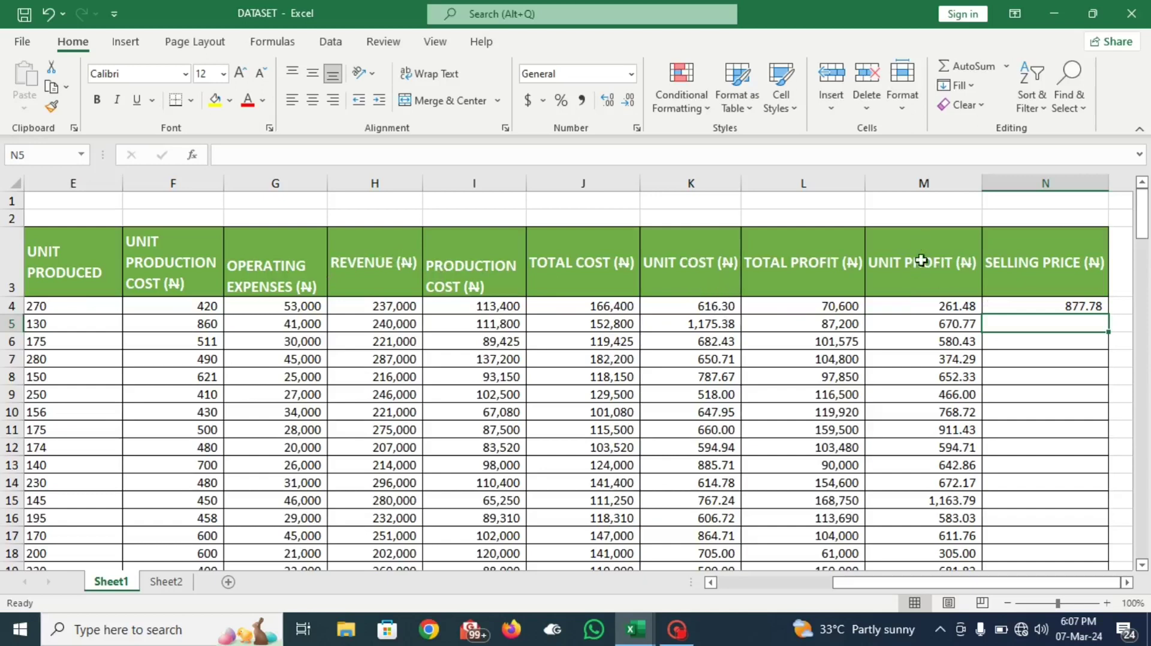
Fill the selling price formula from N4 down the SELLING PRICE column for all records.
click(1082, 306)
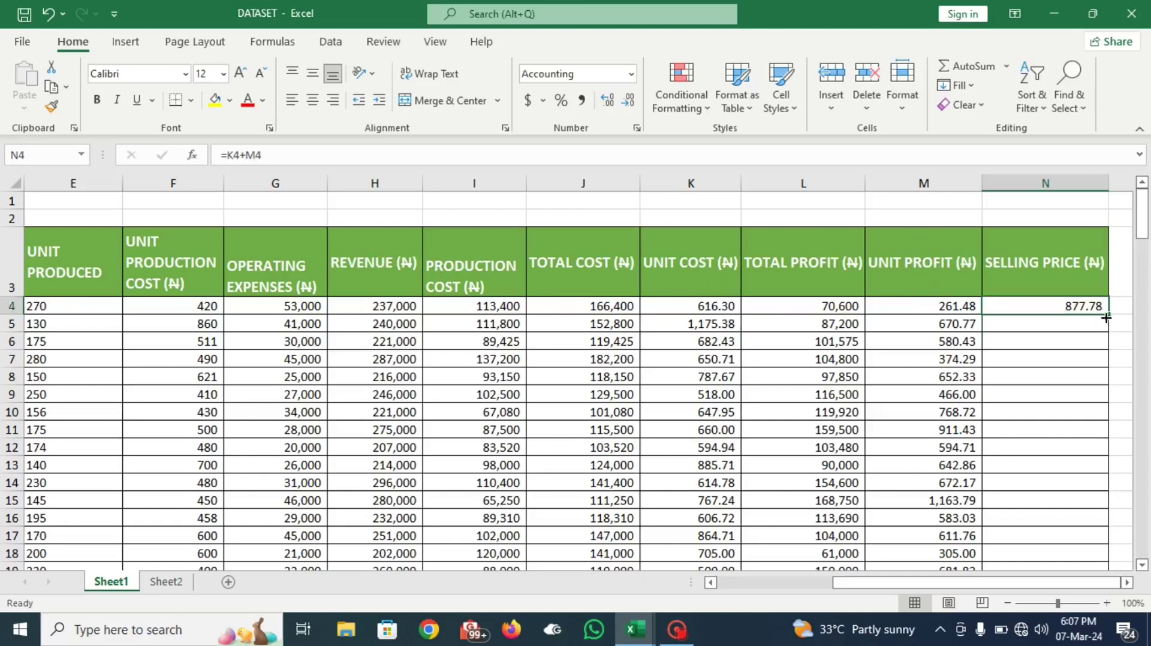
click(1108, 312)
double_click(1108, 313)
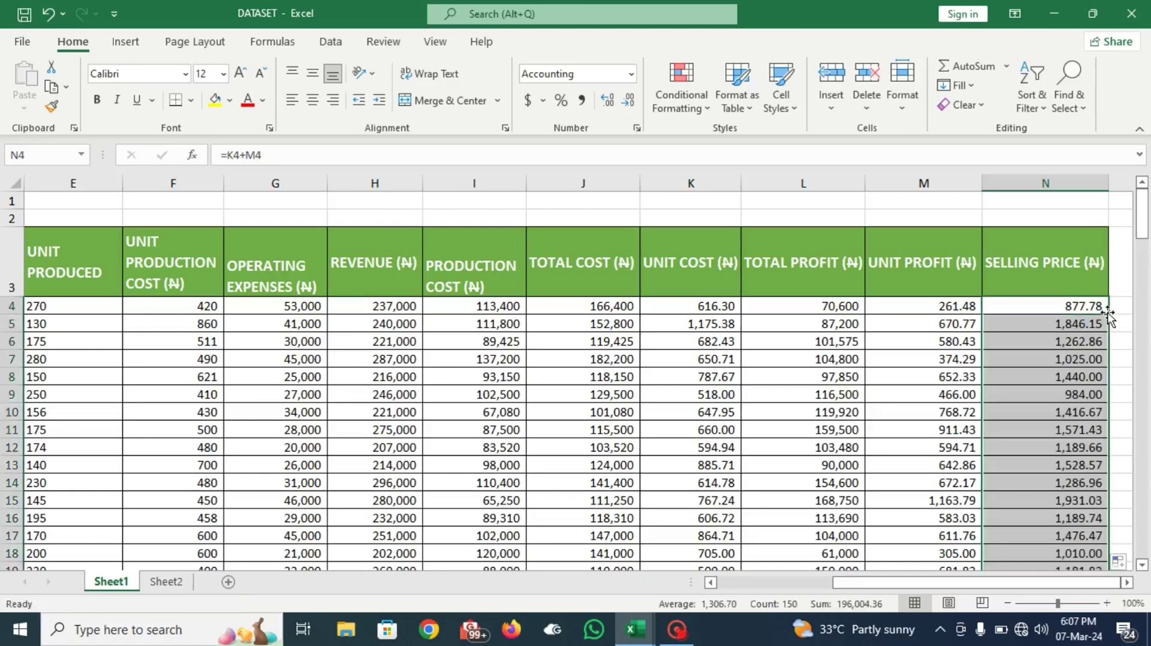
Look through the completed cost, profit and selling price columns across the production records and check their formulas.
key(Left)
key(Left)
key(Left)
key(Left)
key(Left)
key(Left)
key(Left)
key(Left)
key(Left)
key(Left)
key(Left)
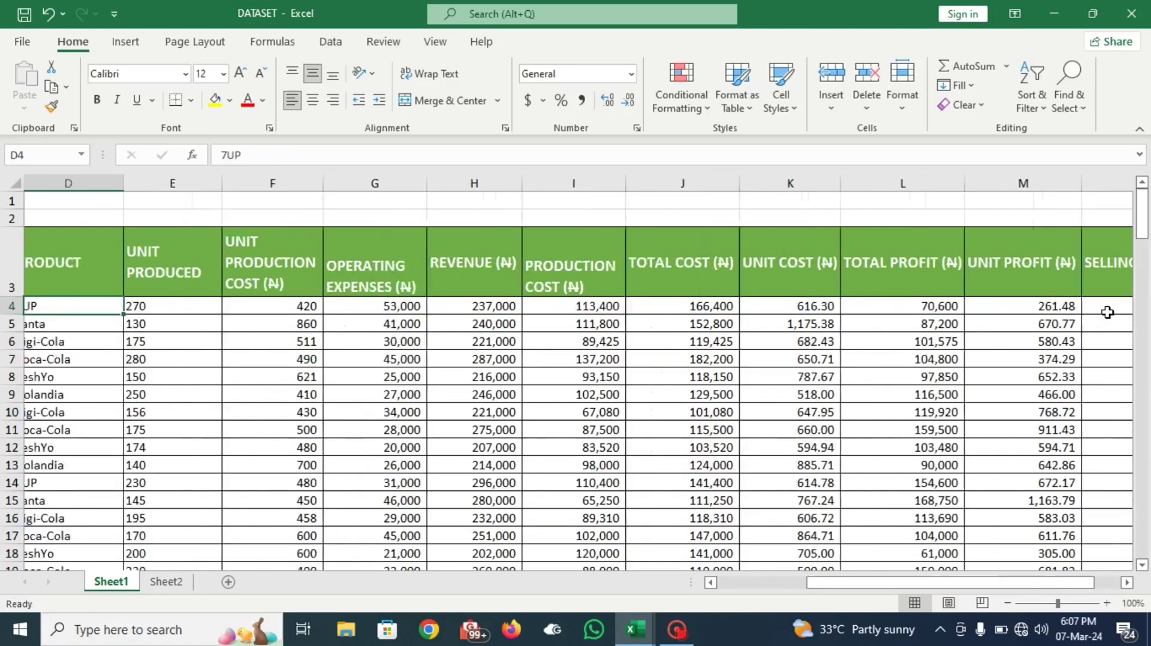
key(Right)
key(Right)
key(Right)
key(Right)
key(Right)
key(Right)
key(Right)
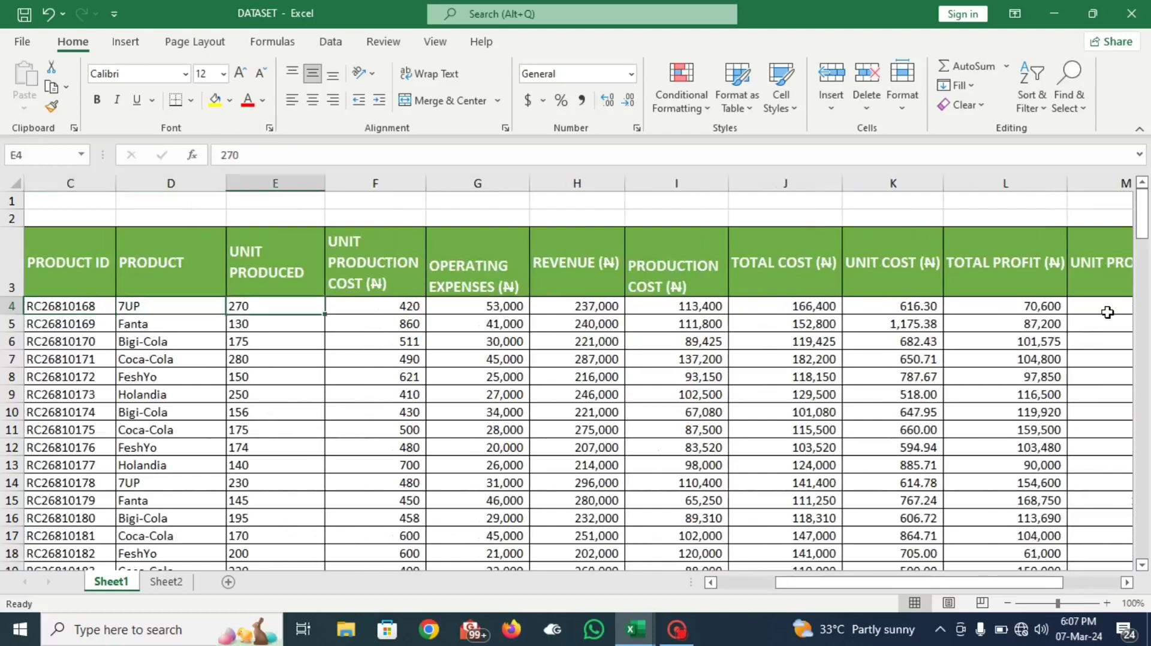
key(Down)
key(Down)
key(Down)
key(Down)
key(Down)
key(Down)
key(Down)
key(Down)
key(Down)
key(Down)
key(Down)
key(Down)
key(Down)
key(Down)
key(Down)
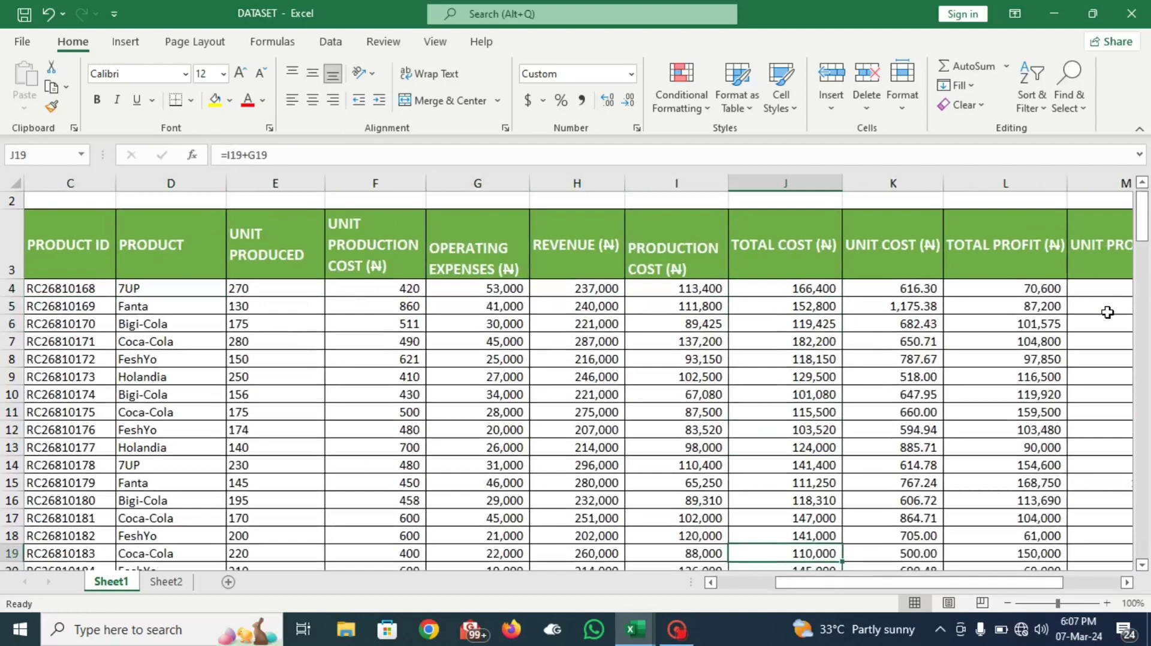
key(Down)
key(Down)
key(Down)
key(Down)
key(Down)
key(Down)
key(Down)
key(Down)
key(Down)
key(Down)
key(Down)
key(Down)
key(Down)
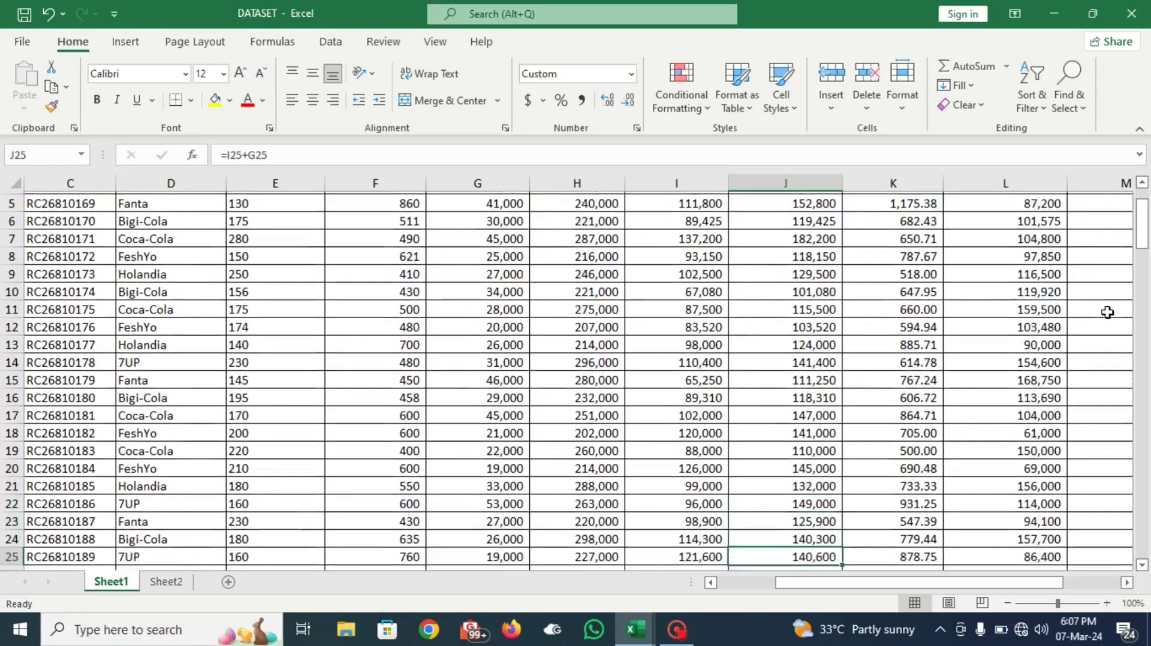
key(Down)
key(Down)
key(Down)
key(Down)
key(Down)
key(Down)
key(Down)
key(Down)
key(Down)
key(Down)
key(Down)
key(Down)
key(Down)
key(Down)
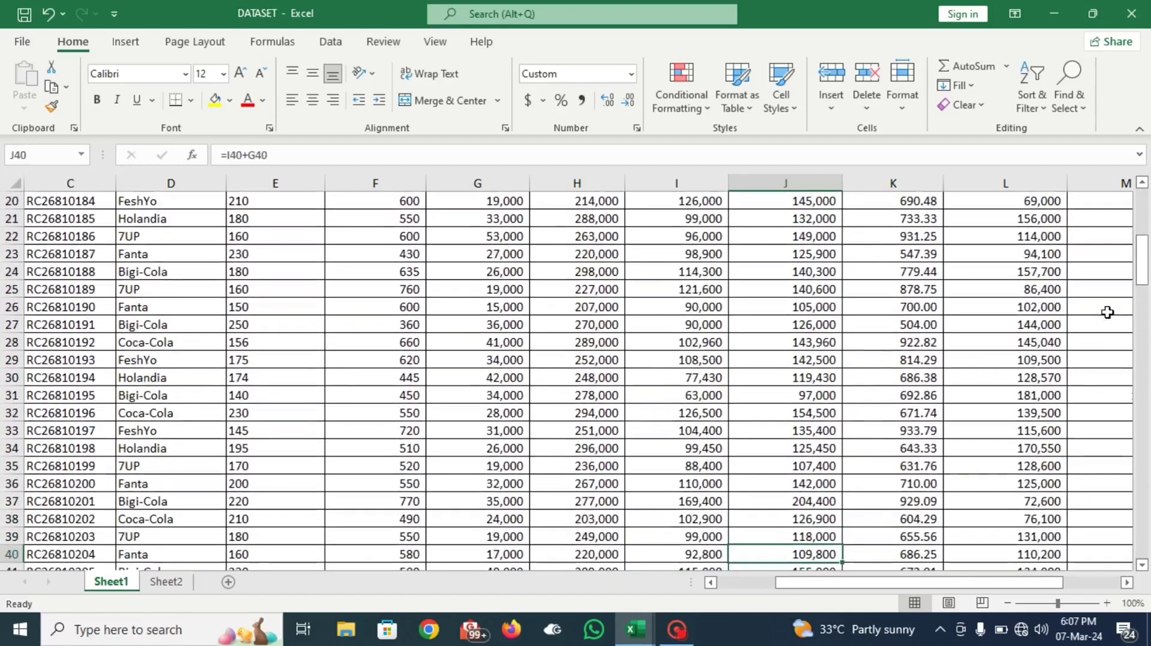
key(Right)
key(Right)
key(Right)
key(Right)
key(Up)
key(Up)
key(Up)
key(Up)
key(Up)
key(Up)
key(Up)
key(Up)
key(Up)
key(Up)
key(Up)
key(Up)
key(Up)
key(Up)
key(Up)
key(Up)
key(Up)
key(Up)
key(Up)
key(Up)
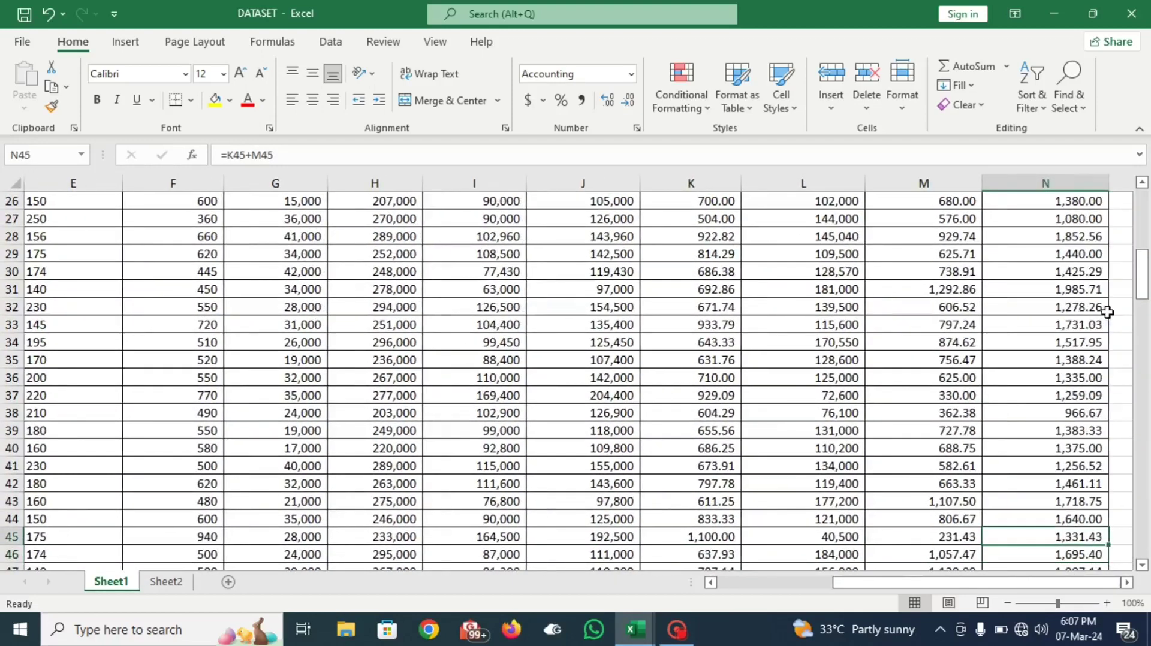
key(Up)
key(Up)
key(Up)
key(Up)
key(Up)
key(Up)
key(Up)
key(Up)
key(Up)
key(Up)
key(Up)
key(Up)
key(Up)
key(Up)
key(Up)
key(Up)
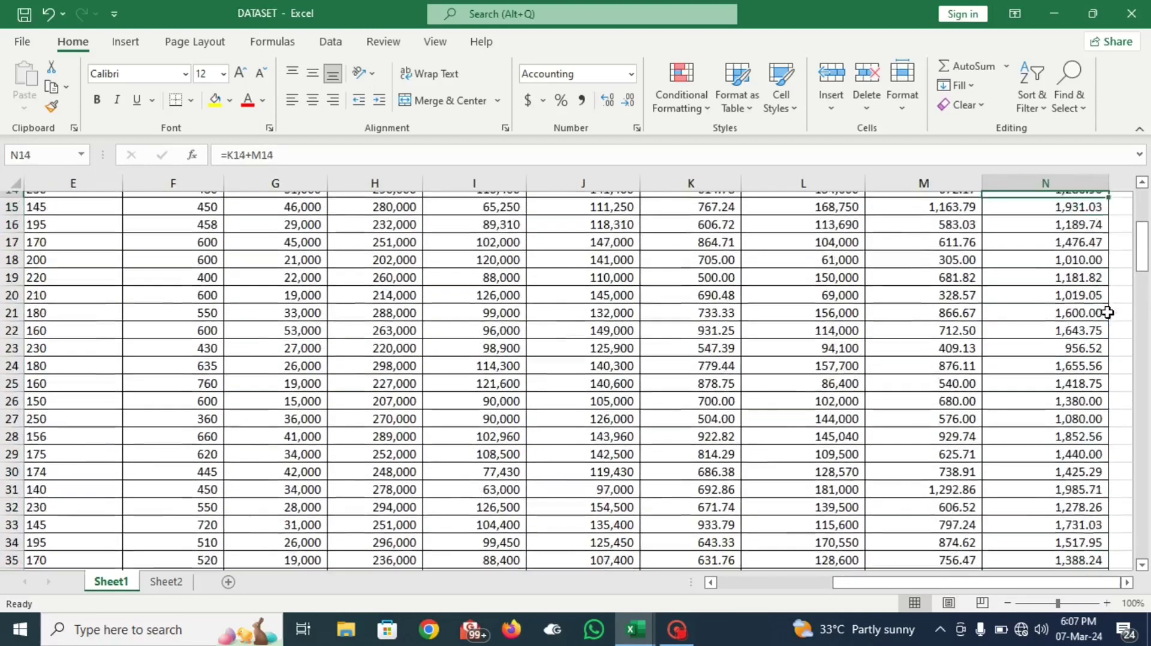
key(Up)
key(Up)
key(Up)
key(Up)
key(Up)
key(Up)
key(Up)
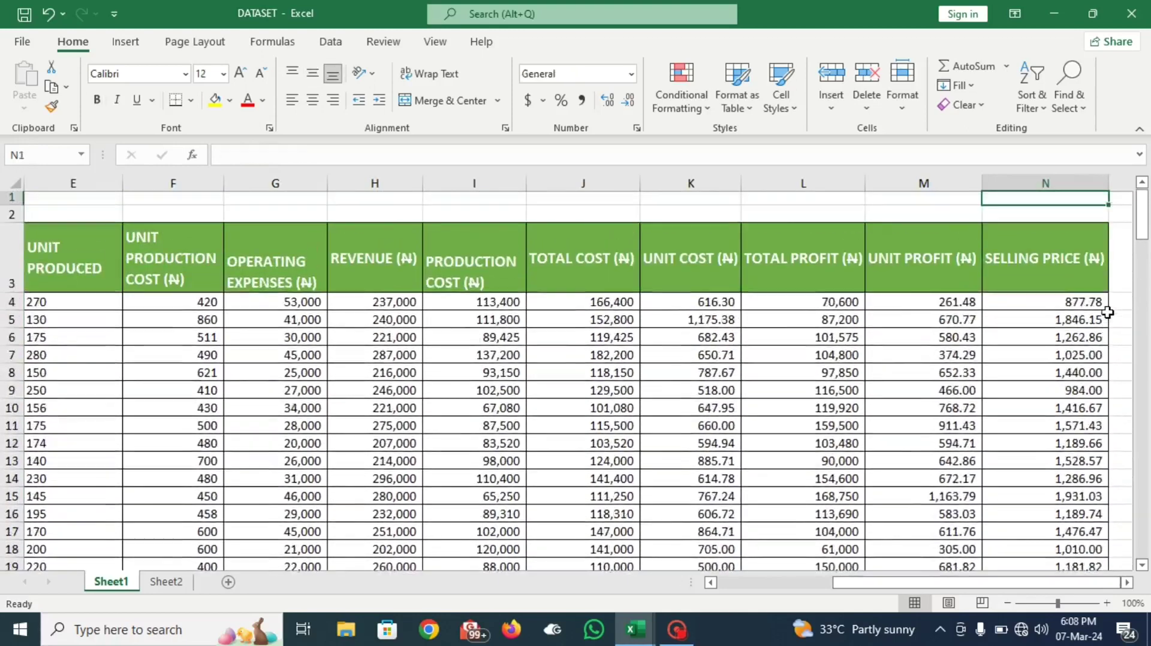
key(Down)
key(Down)
key(Down)
key(Down)
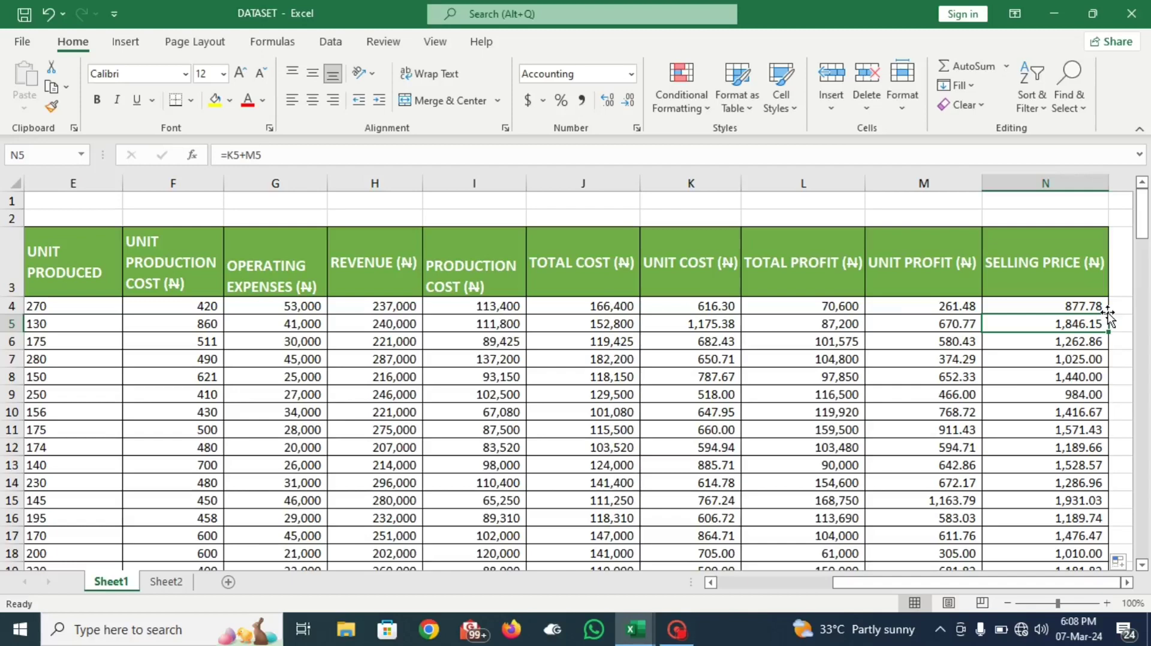
Review the UNIT PROFIT values and formulas from the first records down to row 48 and back up to row 5.
key(Left)
key(Down)
key(Down)
key(Down)
key(Down)
key(Down)
key(Down)
key(Down)
key(Down)
key(Down)
key(Down)
key(Down)
key(Down)
key(Down)
key(Down)
key(Down)
key(Down)
key(Down)
key(Down)
key(Down)
key(Down)
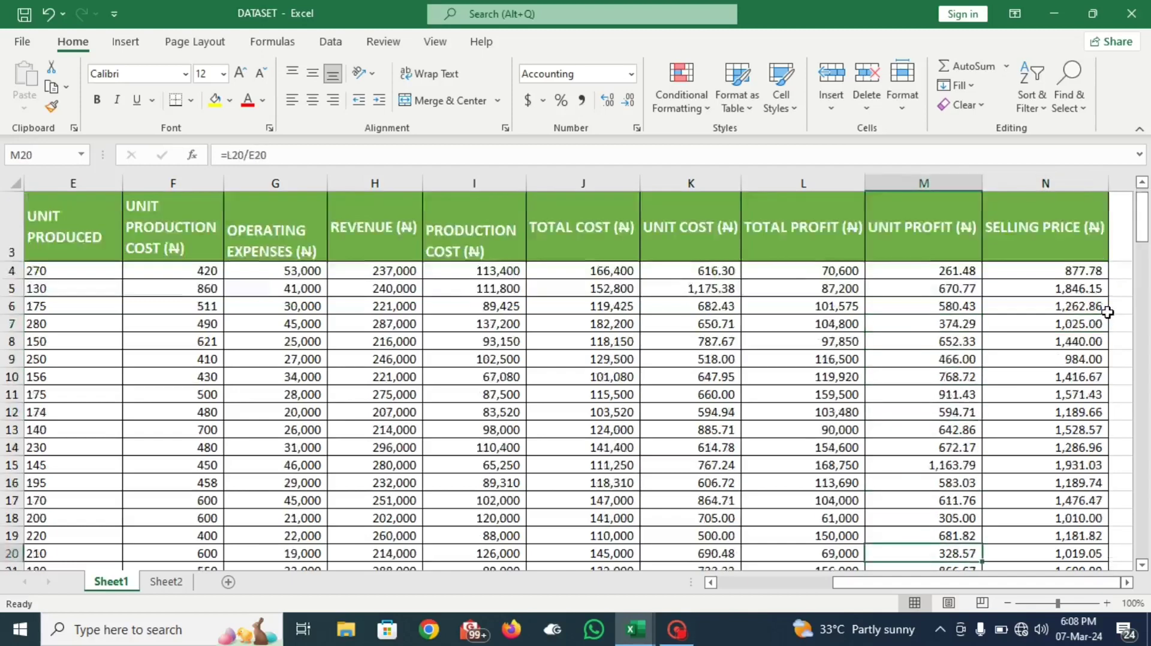
key(Down)
key(Down)
key(Down)
key(Down)
key(Down)
key(Down)
key(Down)
key(Down)
key(Down)
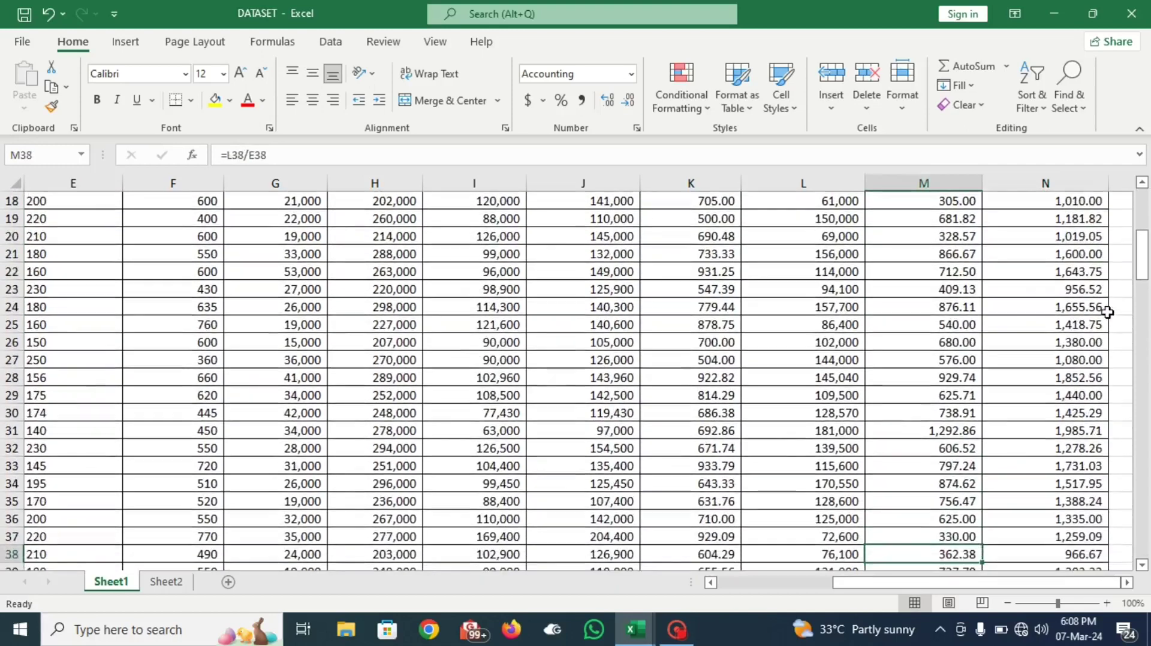
key(Down)
key(Down)
key(Down)
key(Down)
key(Down)
key(Down)
key(Down)
key(Down)
key(Down)
key(Down)
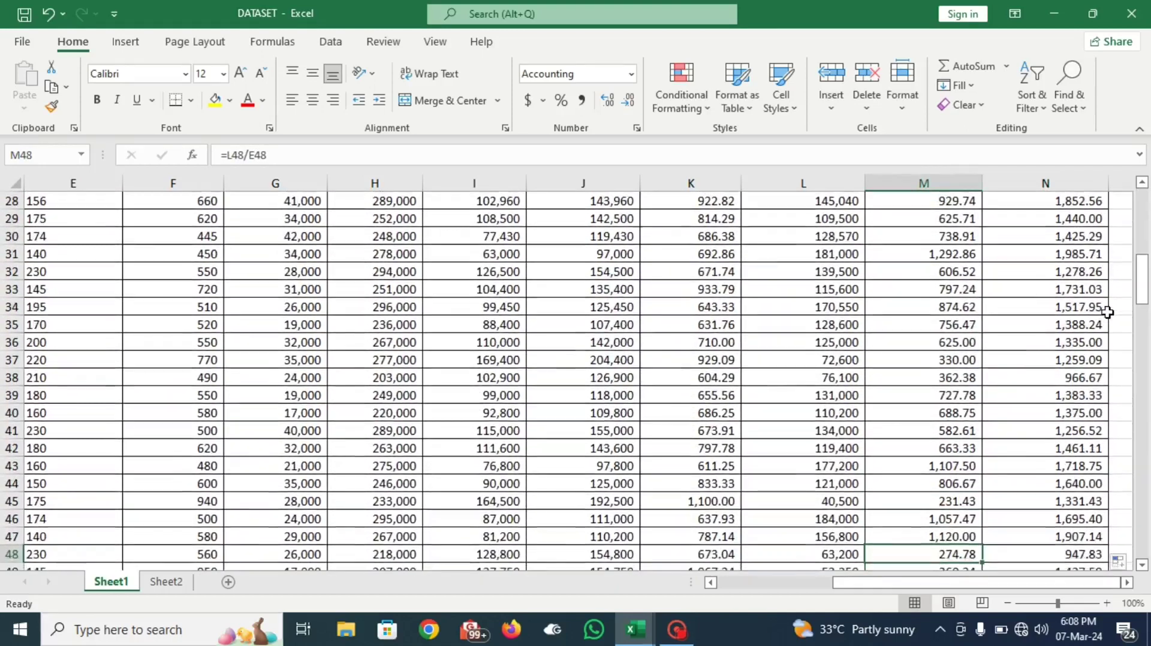
key(Up)
key(Up)
key(Up)
key(Up)
key(Up)
key(Up)
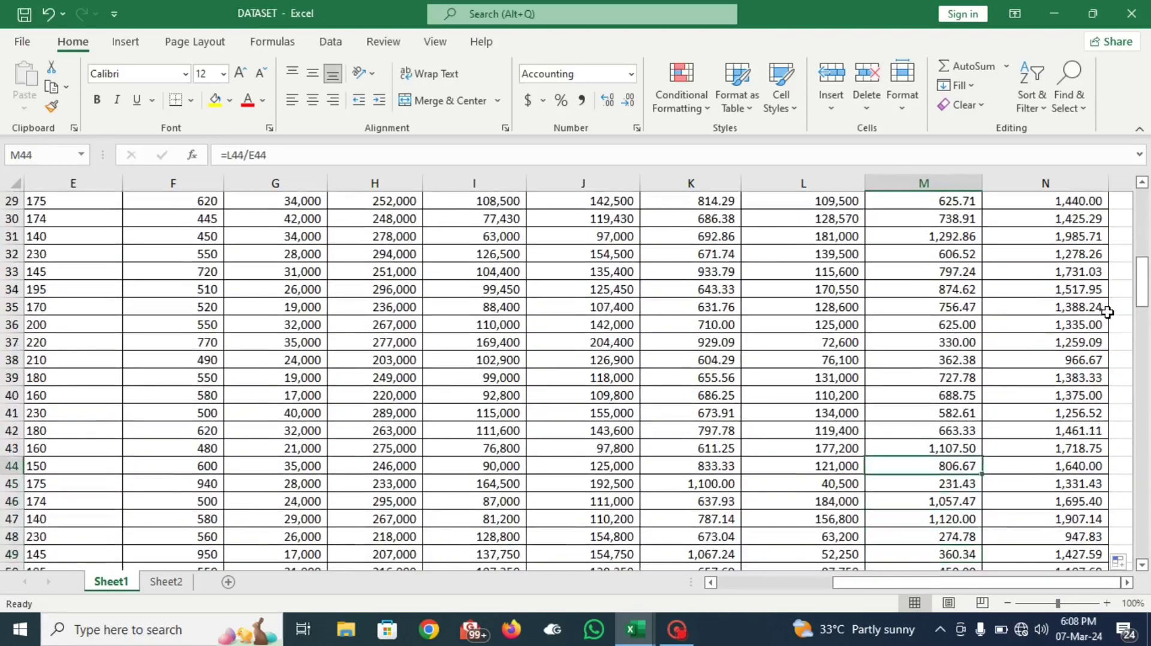
key(Up)
key(Up)
key(Up)
key(Up)
key(Up)
key(Up)
key(Up)
key(Up)
key(Up)
key(Up)
key(Up)
key(Up)
key(Up)
key(Up)
key(Up)
key(Up)
key(Up)
key(Up)
key(Up)
key(Up)
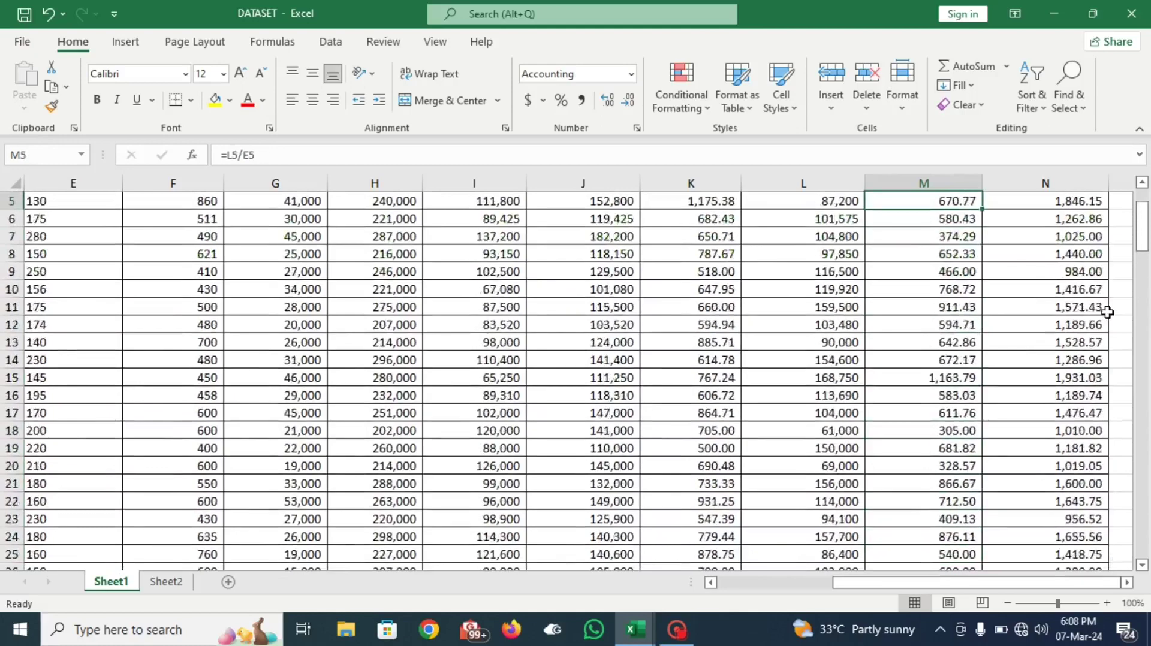